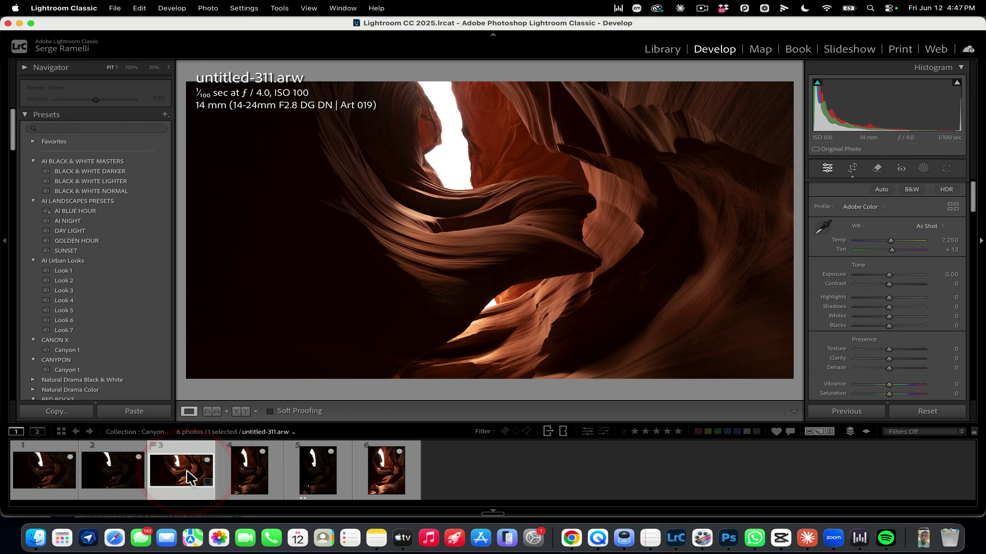
Step: Reset the edits on untitled-311.arw and compare the three landscape bracketed canyon exposures
left_click(952, 412)
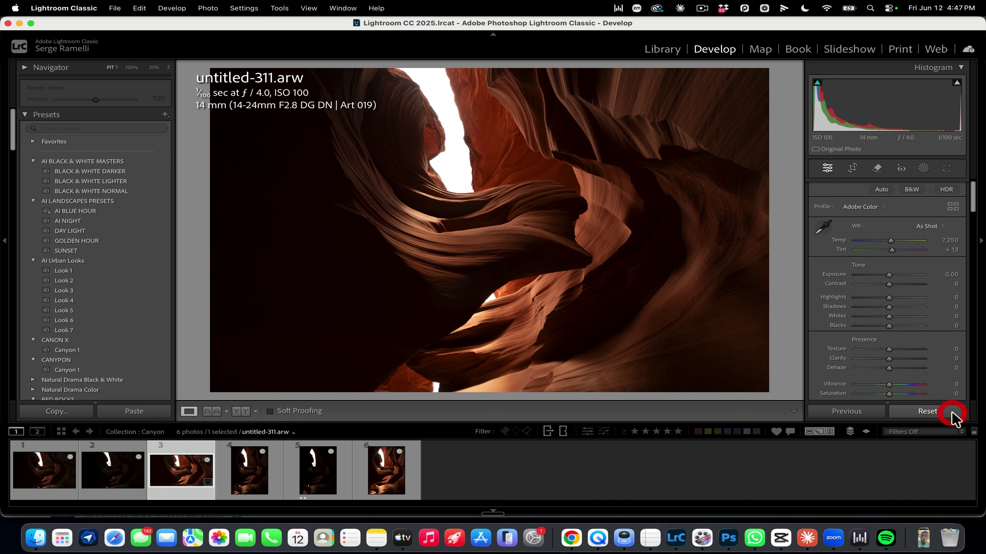
left_click(55, 473)
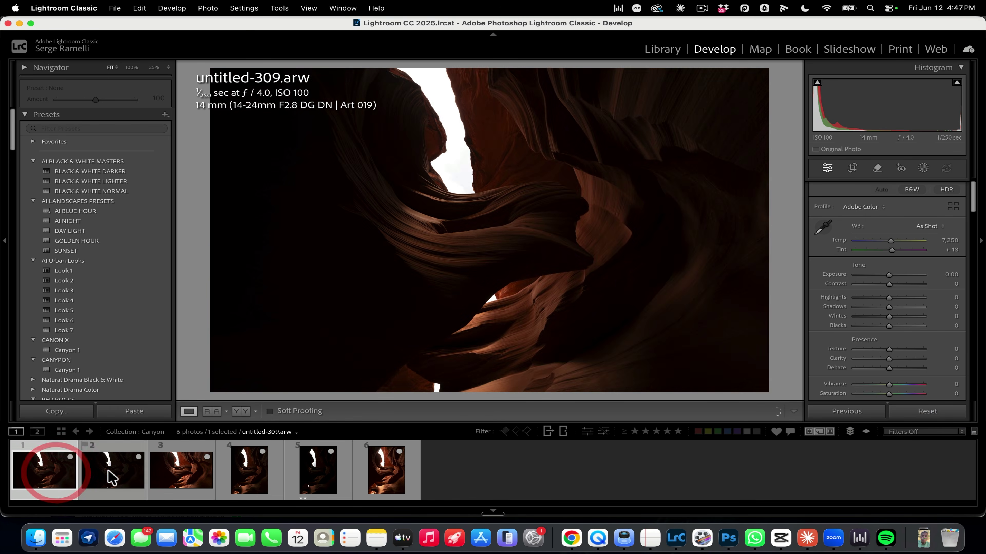
left_click(110, 471)
left_click(183, 469)
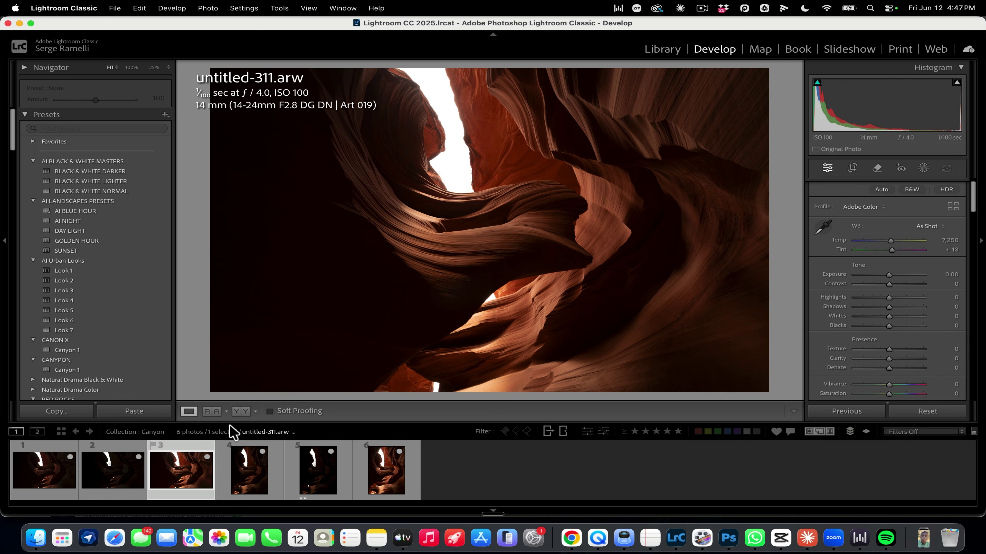
Step: Merge the three landscape canyon exposures into one HDR photo with Auto Align on and deghosting set to None
left_click(69, 470, "shift")
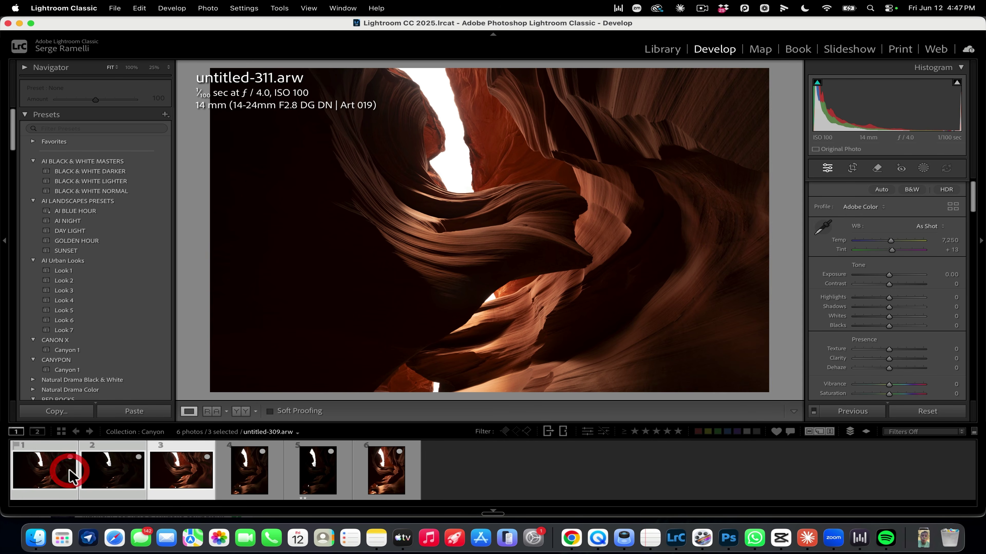
right_click(70, 472)
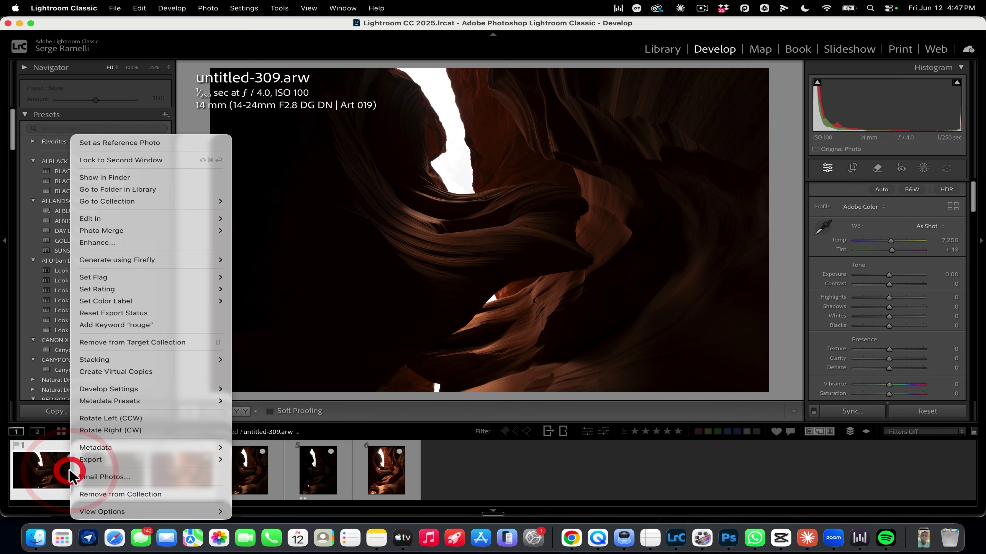
mouse_move(144, 221)
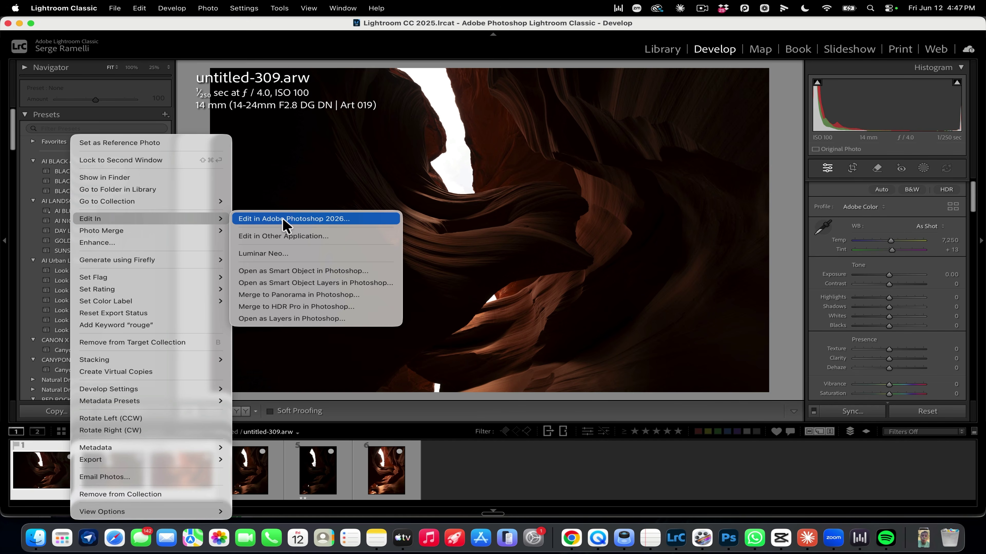
mouse_move(205, 231)
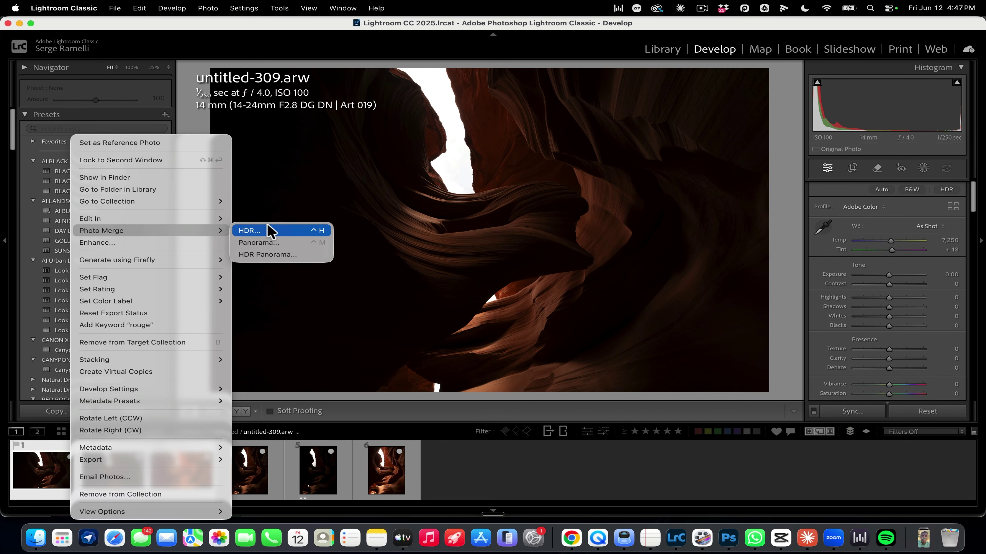
left_click(286, 232)
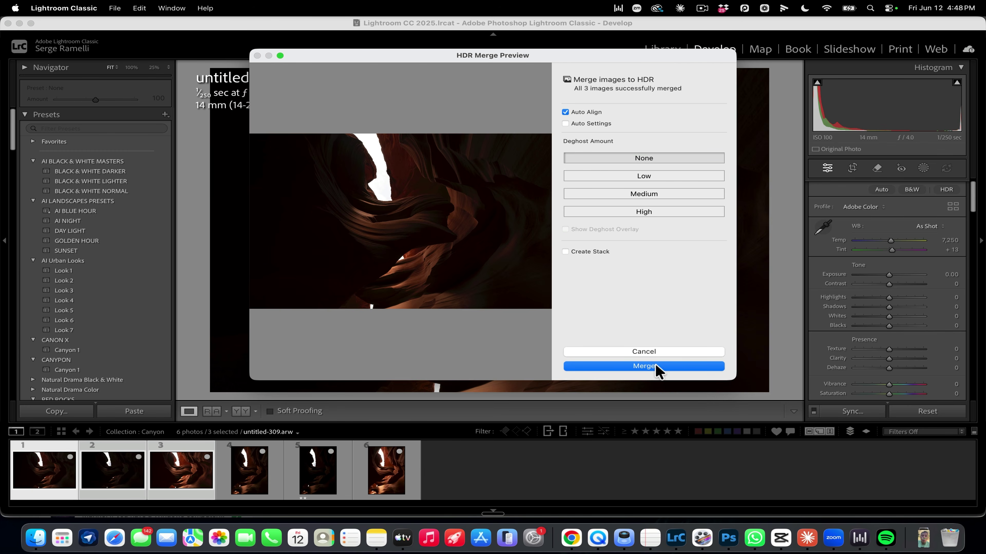
left_click(659, 369)
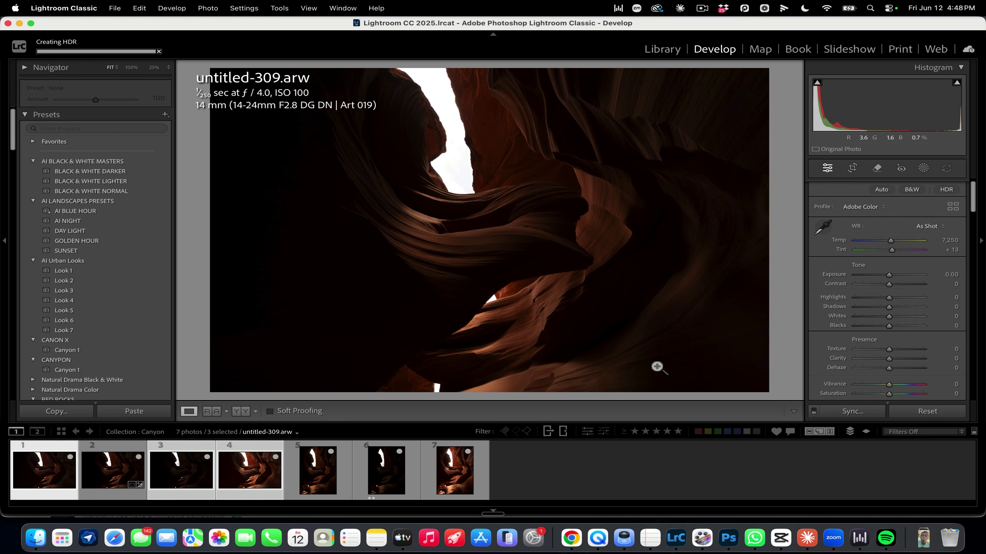
Step: Select the merged photo untitled-309-HDR-2.dng and raise its Shadows to +100
left_click(129, 450)
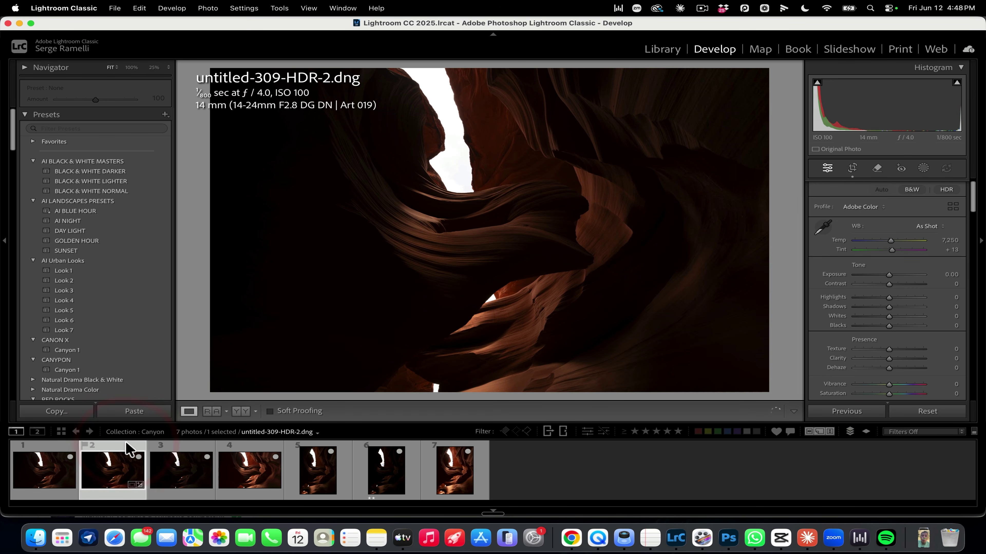
left_click(554, 211)
left_click_drag(555, 211, 437, 282)
left_click(477, 276)
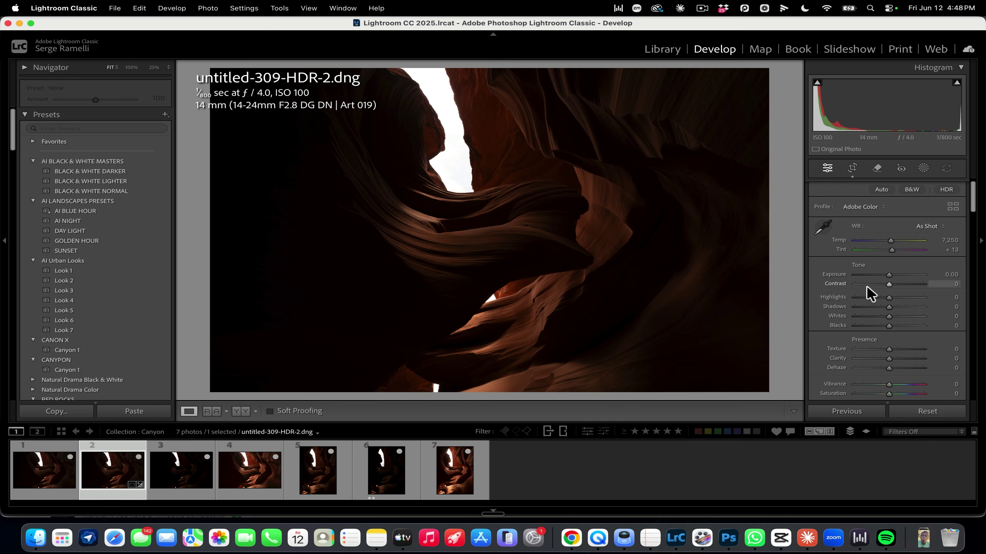
left_click_drag(899, 306, 955, 310)
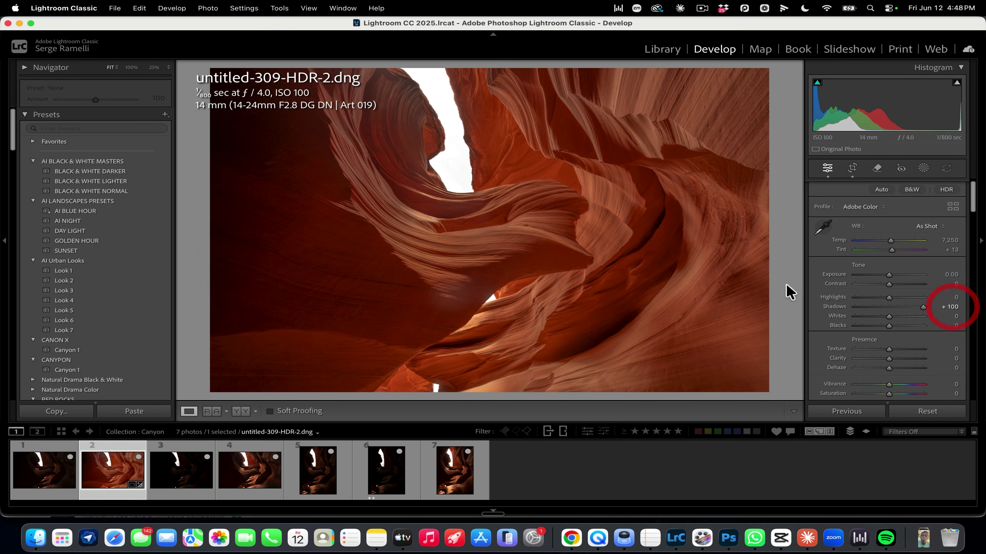
Step: Check the canyon's shadow detail up close and set the HDR photo's Highlights to -64
left_click(549, 200)
left_click_drag(548, 201, 700, 124)
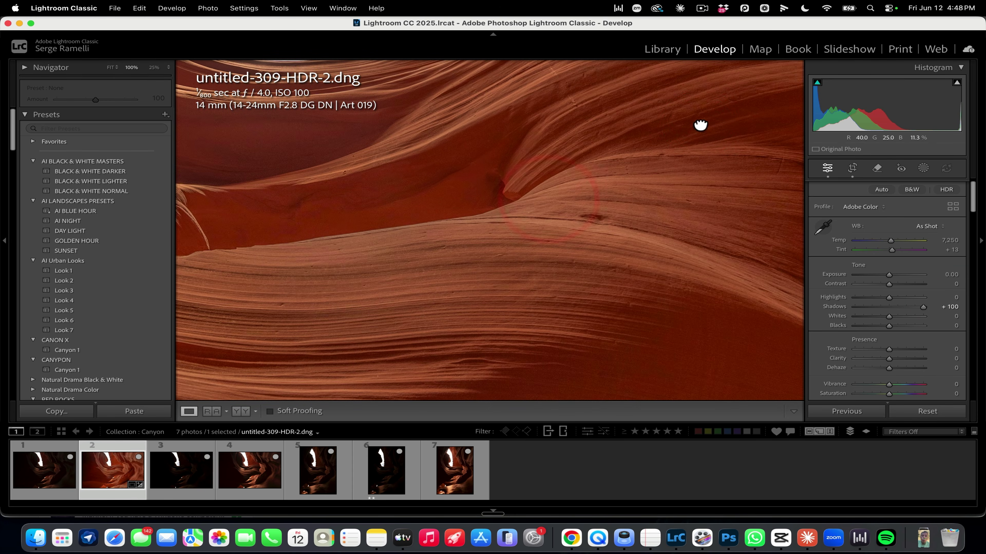
left_click(593, 184)
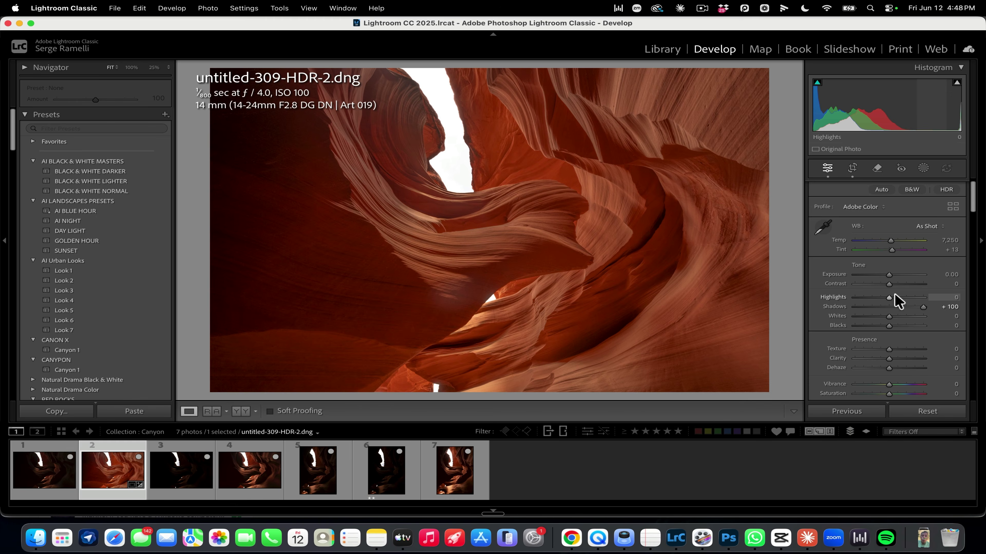
left_click_drag(888, 297, 866, 295)
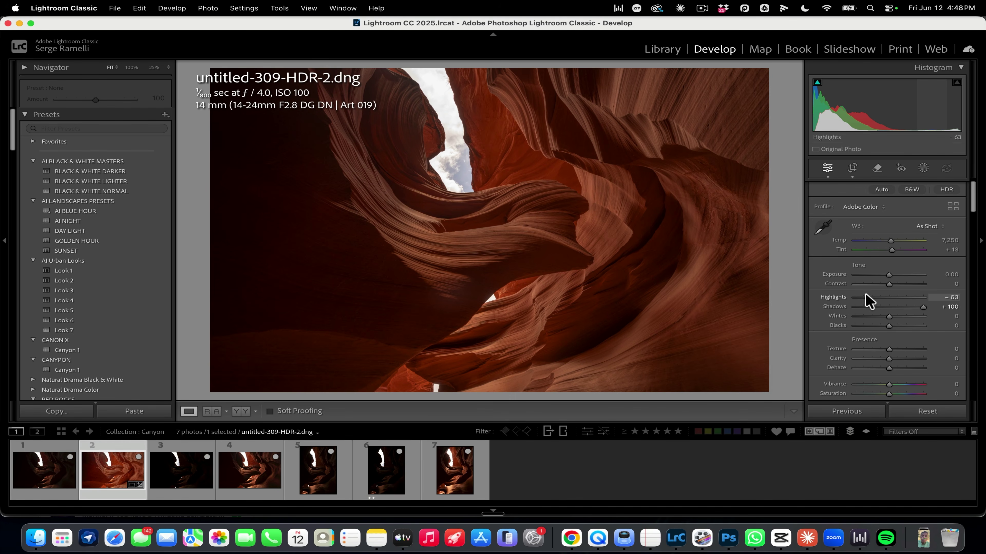
left_click_drag(866, 295, 865, 294)
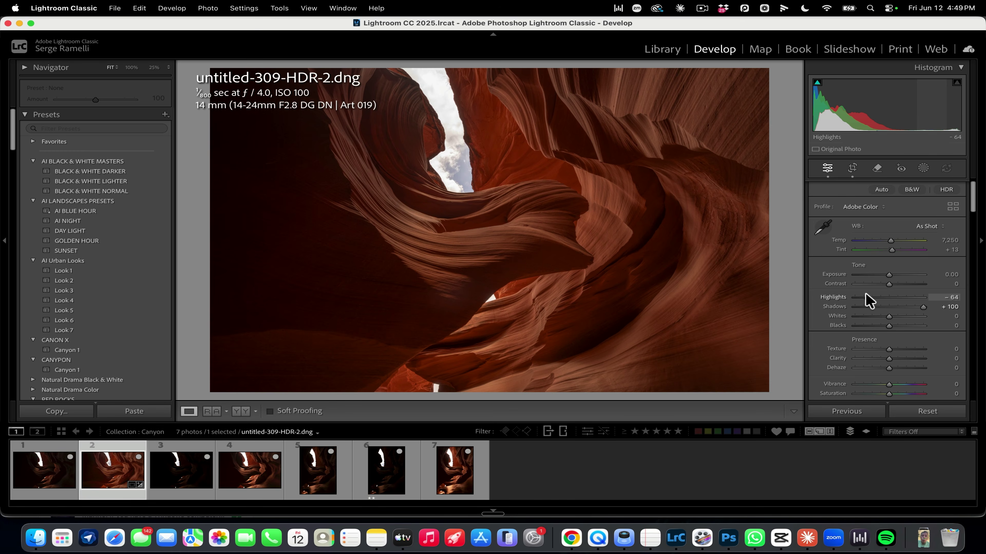
Step: Set Blacks to -15 using the clipping preview and raise Whites to +65
left_click(889, 326, "alt")
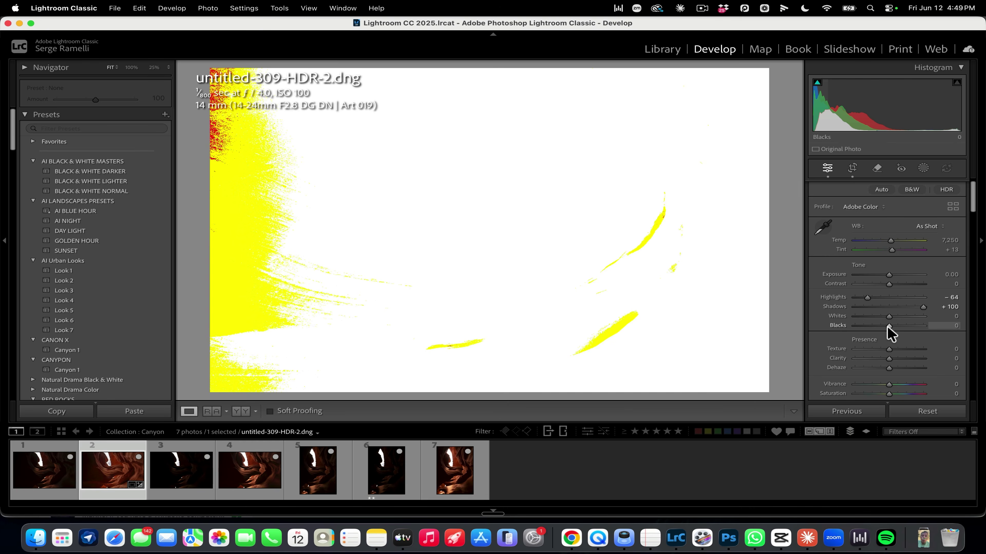
left_click_drag(888, 326, 880, 326)
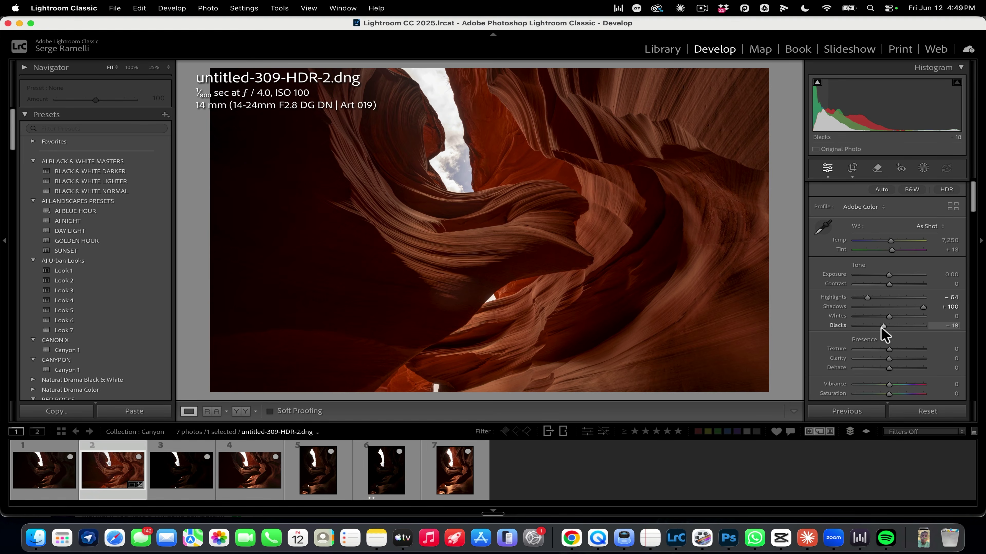
left_click(880, 326, "alt")
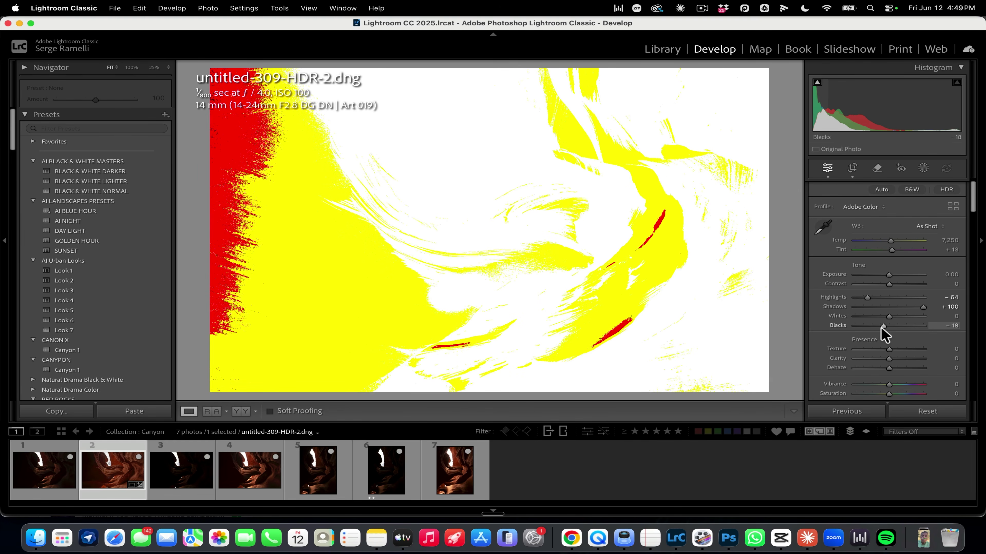
left_click_drag(880, 326, 881, 326)
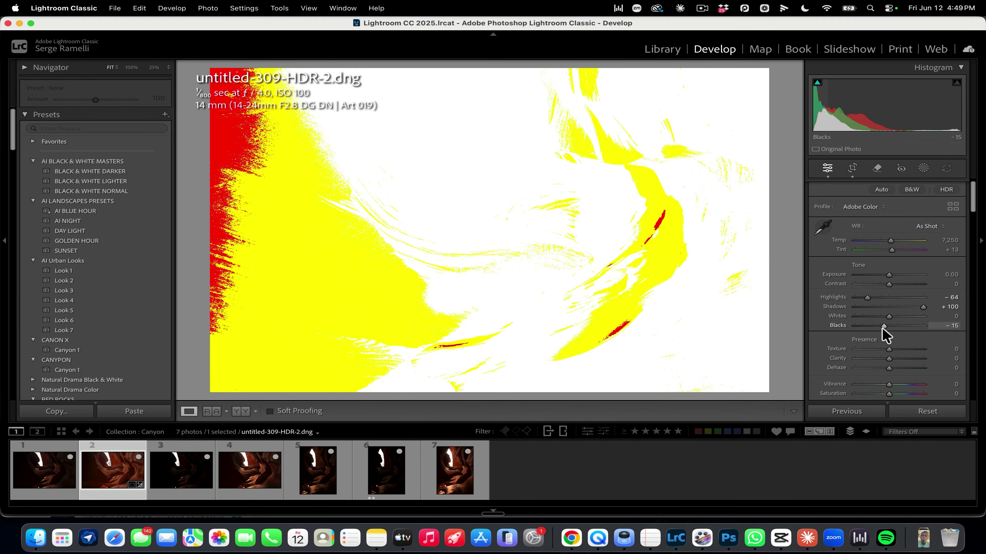
left_click_drag(882, 327, 882, 326)
left_click_drag(882, 326, 911, 317)
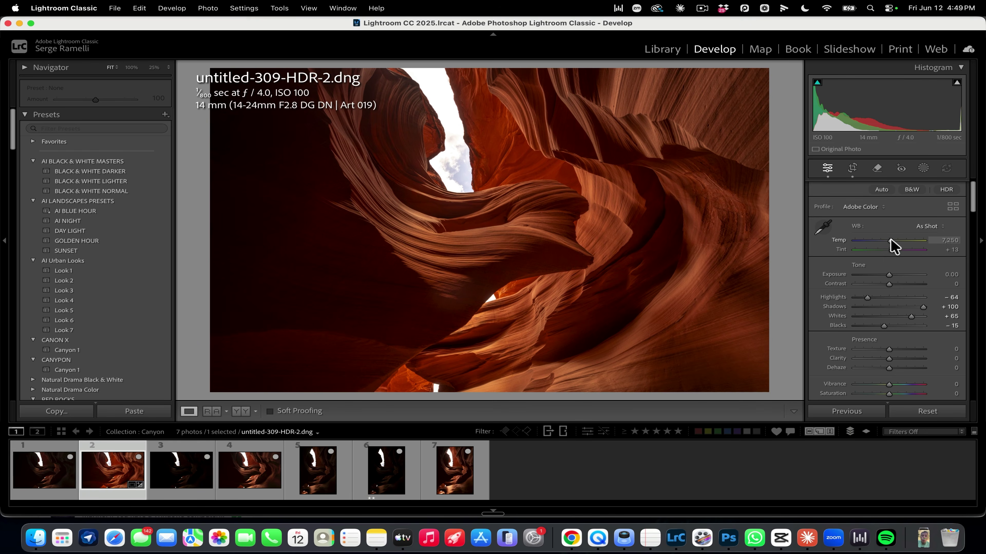
Step: Set the white balance to Temp 7,250 and Tint +37, and the Exposure to +0.55
left_click_drag(891, 241, 899, 241)
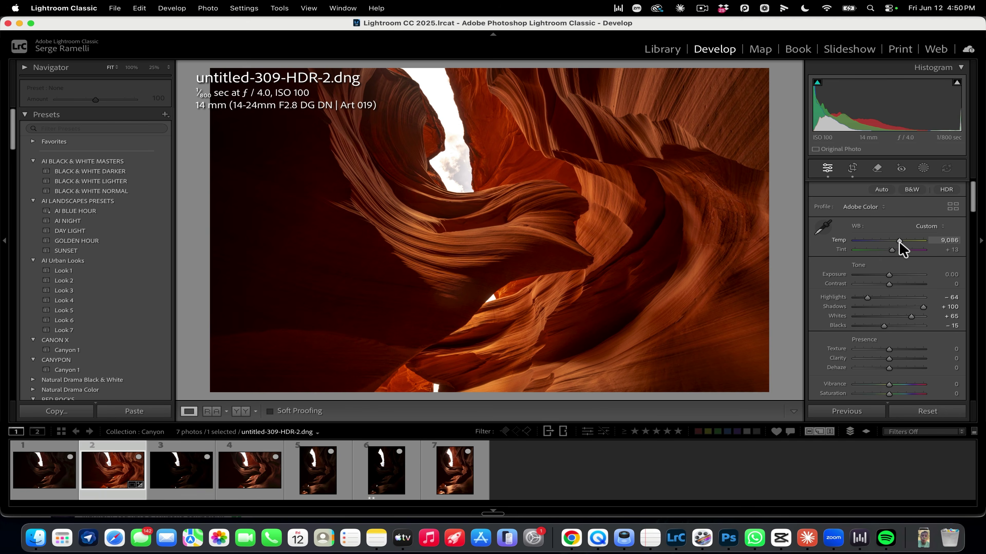
mouse_move(900, 243)
left_mouse_down()
mouse_move(892, 251)
mouse_move(900, 254)
left_mouse_up()
left_click(891, 275)
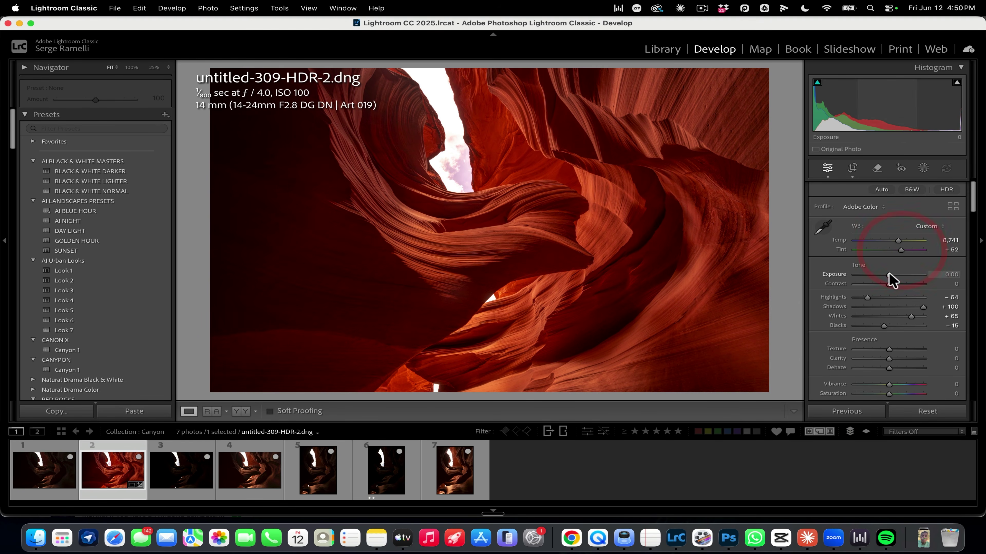
left_click(891, 274)
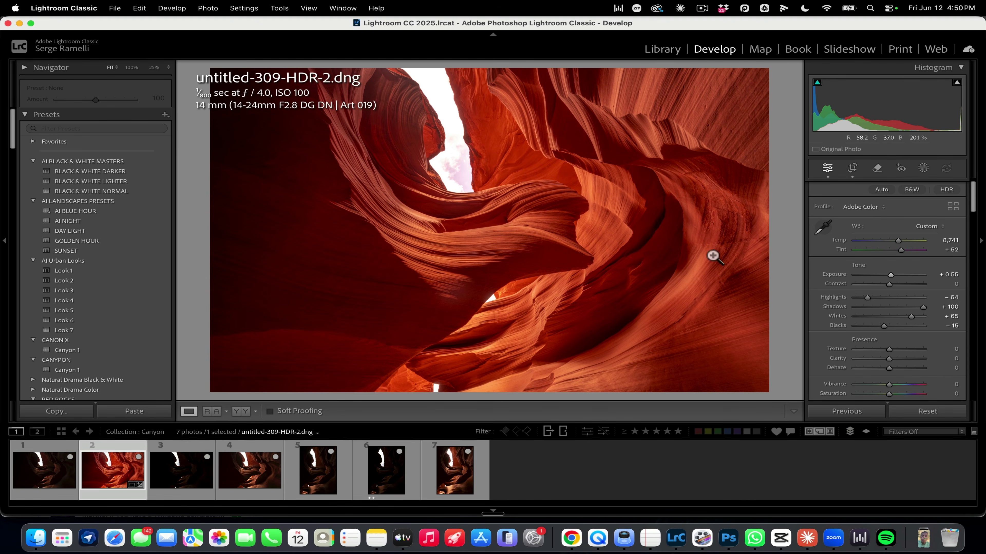
mouse_move(898, 240)
left_mouse_down()
mouse_move(887, 240)
mouse_move(899, 251)
mouse_move(889, 239)
left_mouse_up()
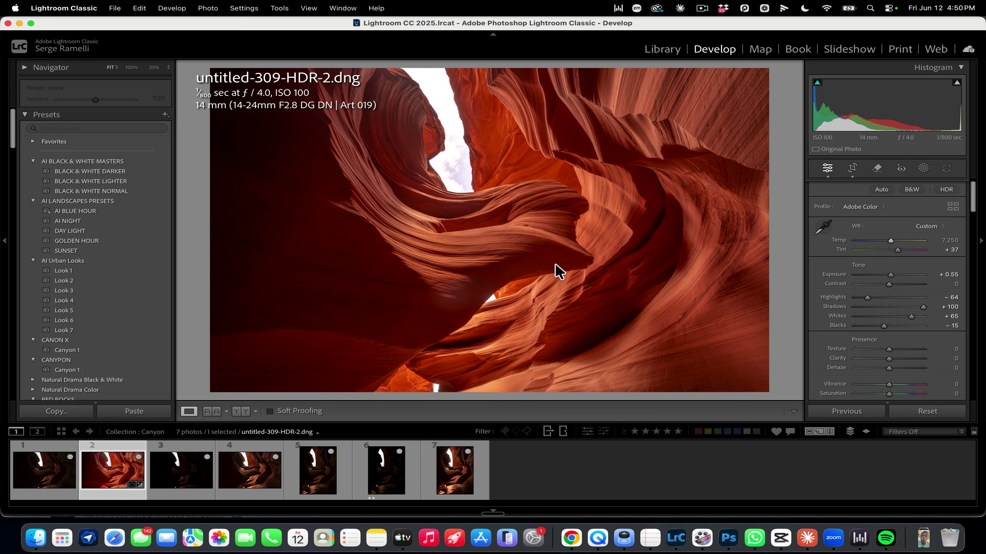
Step: Try to mask the bright canyon opening with automatic sky selection
left_click_drag(558, 220, 532, 210)
left_click_drag(450, 117, 451, 165)
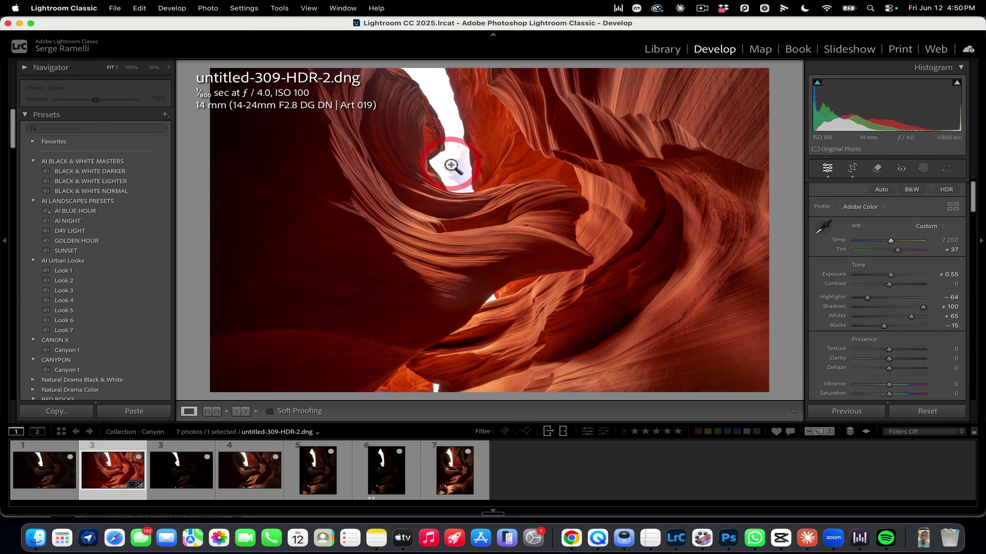
left_click(922, 169)
left_click(886, 210)
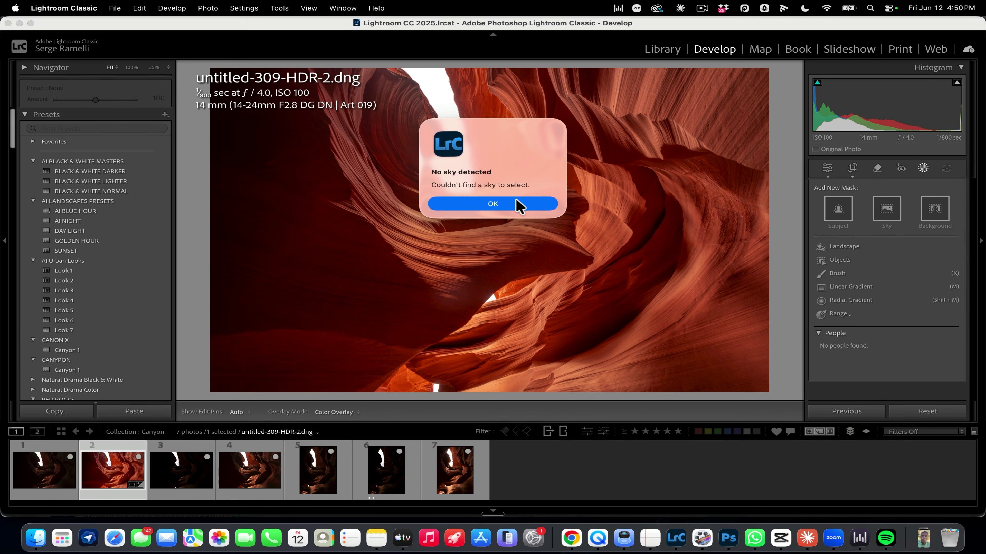
left_click(519, 205)
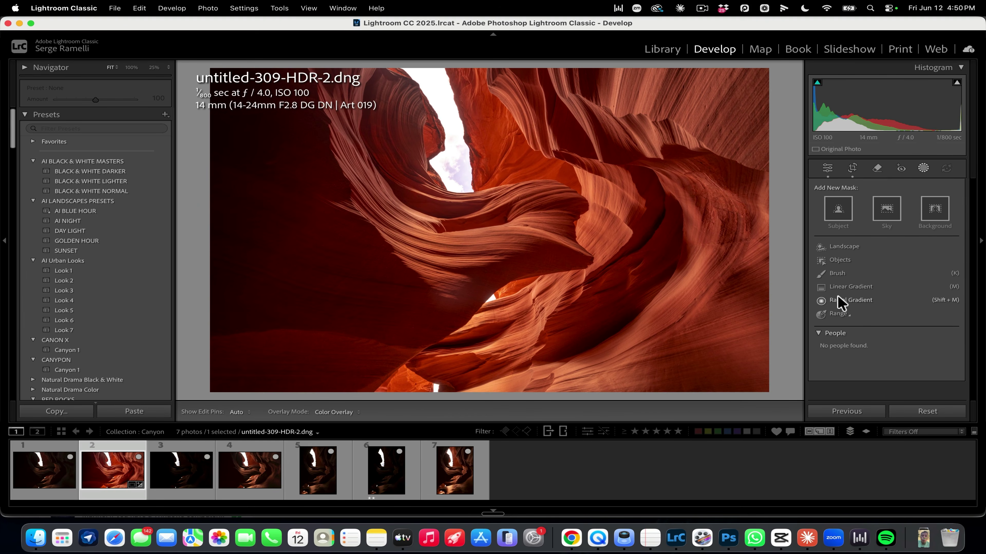
Step: Create an object mask by brushing over the large sky opening at the top of the canyon
left_click(839, 261)
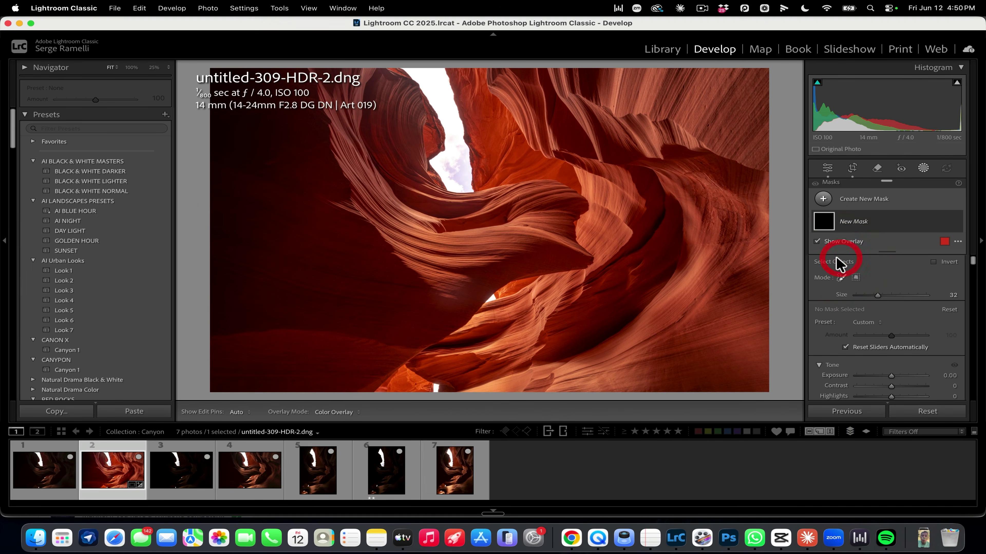
mouse_move(421, 78)
left_mouse_down()
mouse_move(456, 198)
mouse_move(455, 110)
mouse_move(438, 67)
left_mouse_up()
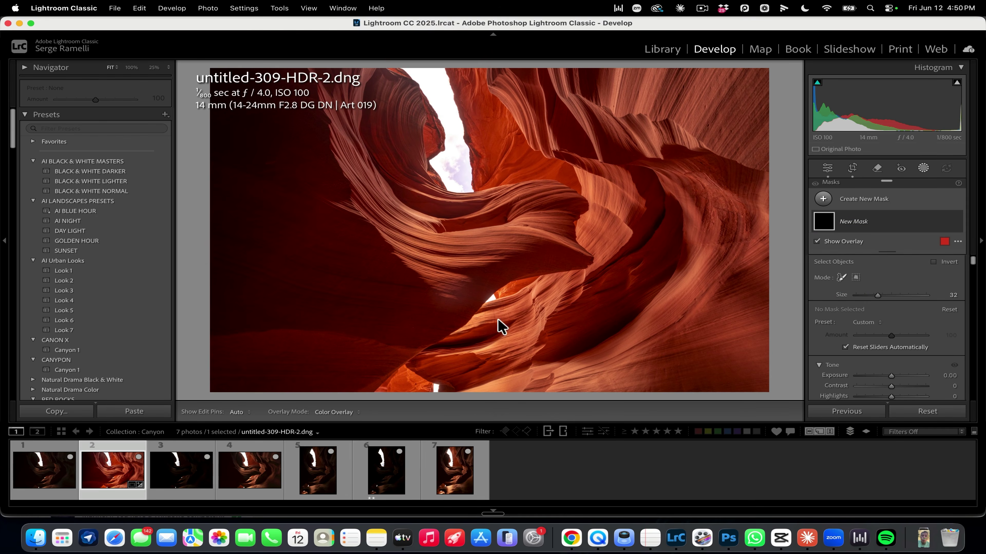
left_click(821, 220)
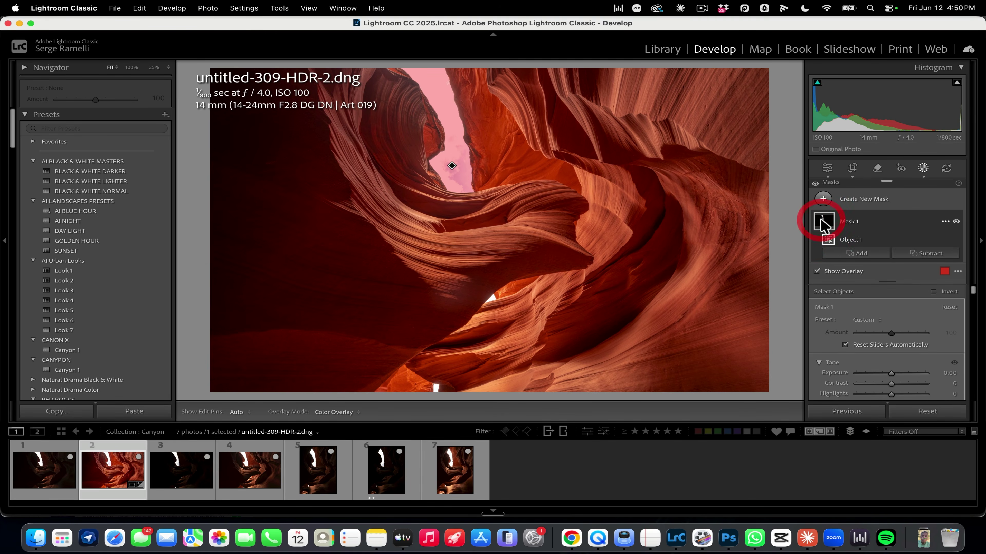
Step: Add the small bright opening below the central rock to Mask 1 with object selection
left_click(866, 254)
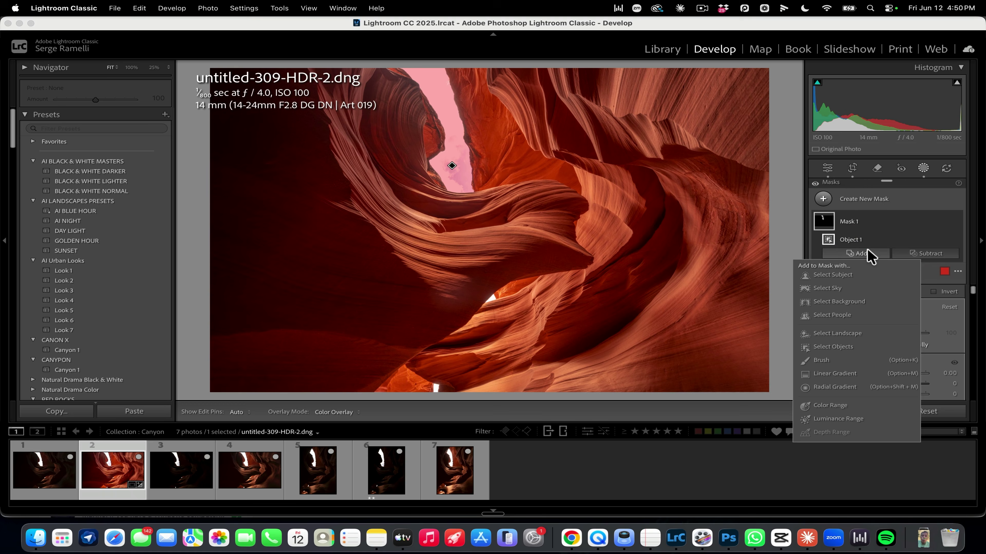
left_click(496, 307)
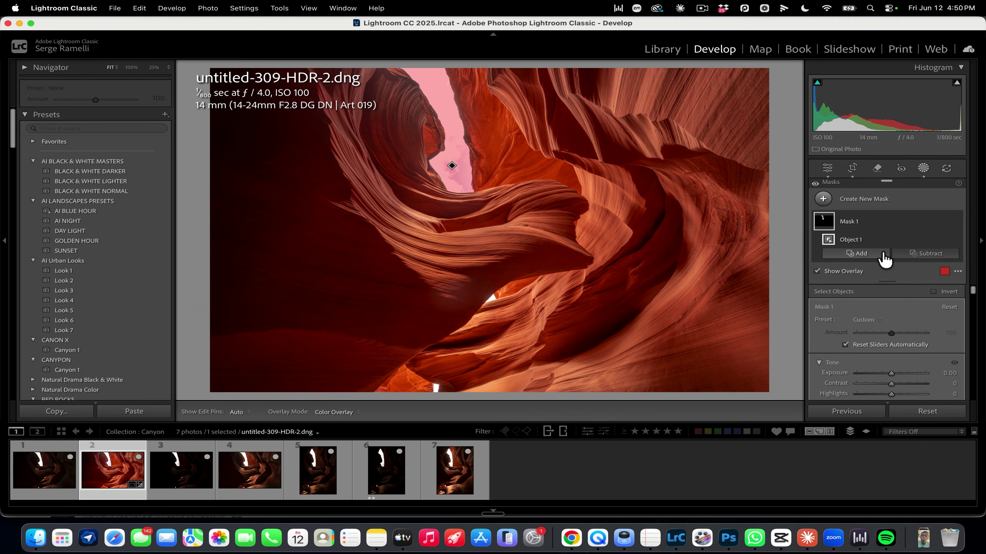
left_click(885, 259)
left_click(842, 347)
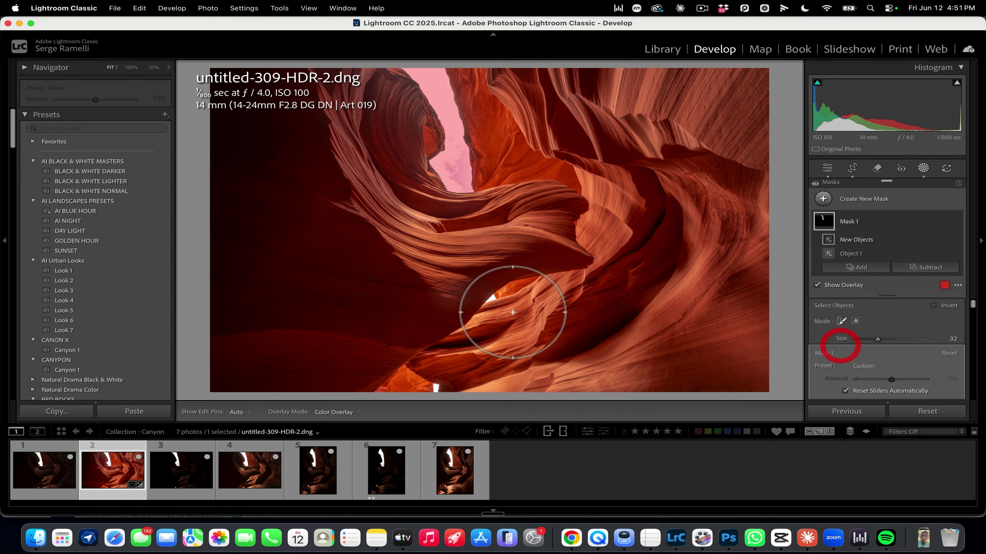
left_click(496, 300)
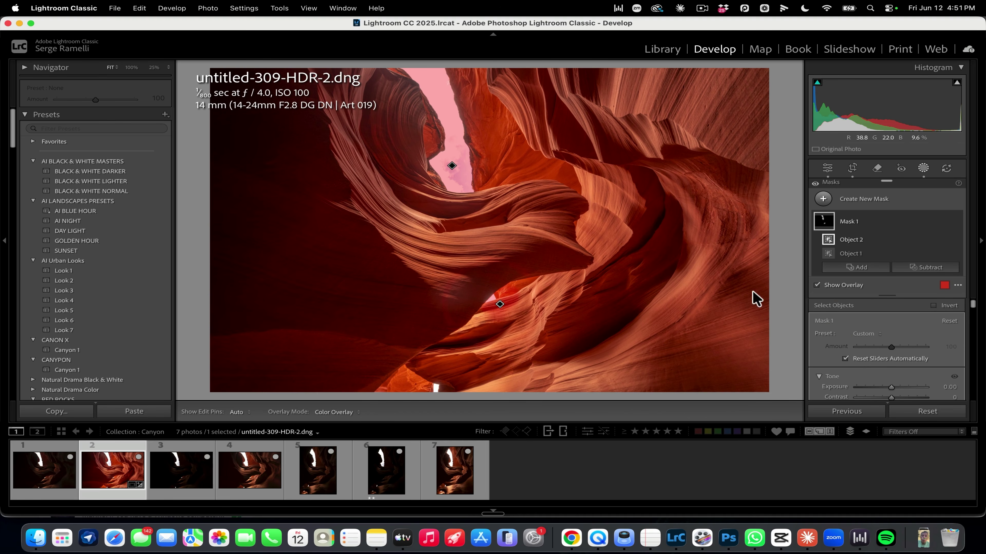
Step: Add the small bright opening at the photo's lower edge to Mask 1 with object selection and set the mask's Exposure to −1.39
left_click(857, 267)
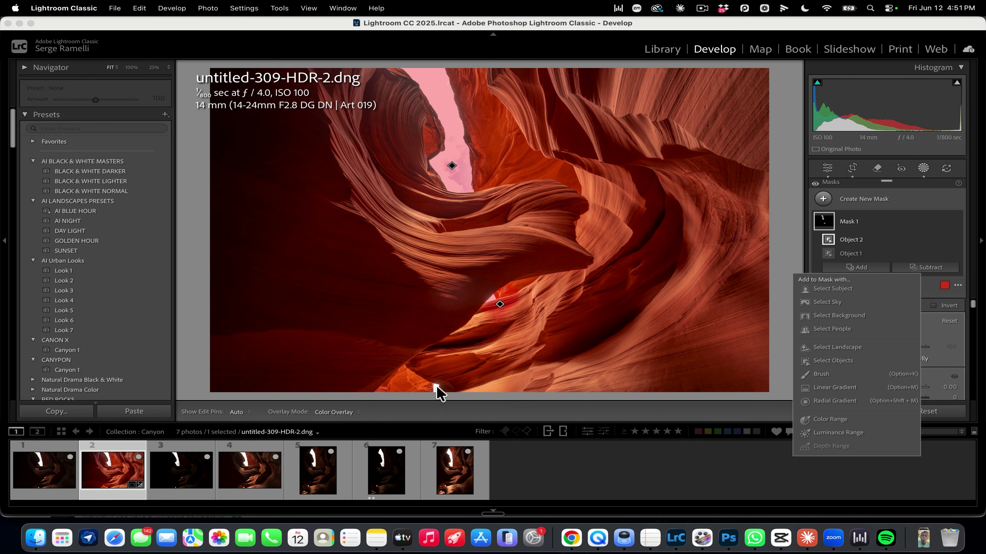
left_click(831, 361)
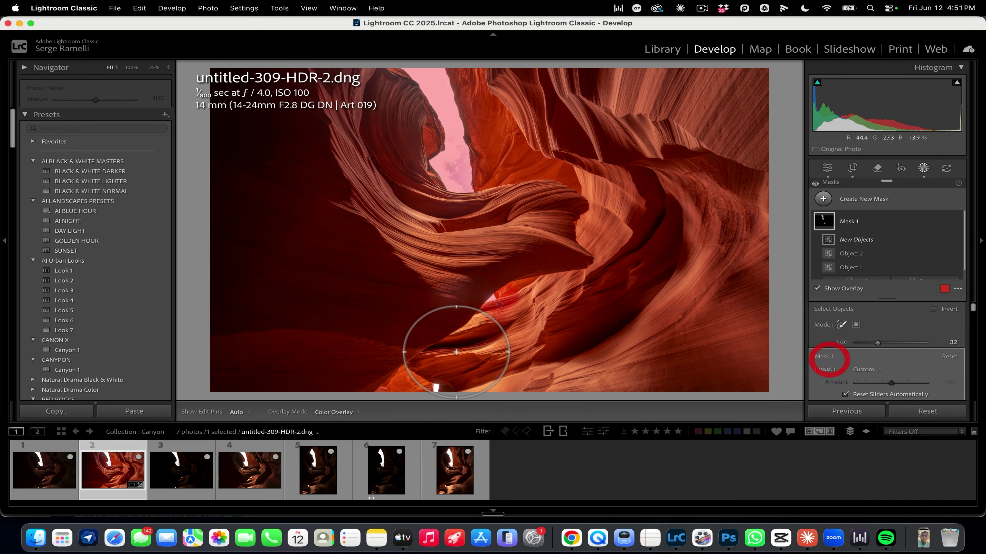
left_click(433, 384)
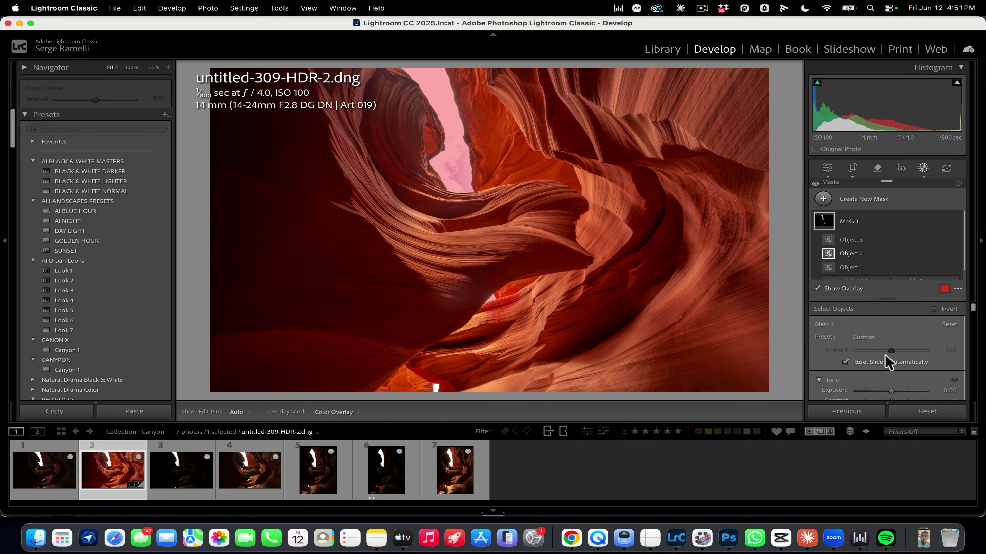
scroll(888, 365, "down", 1)
left_click_drag(891, 371, 879, 371)
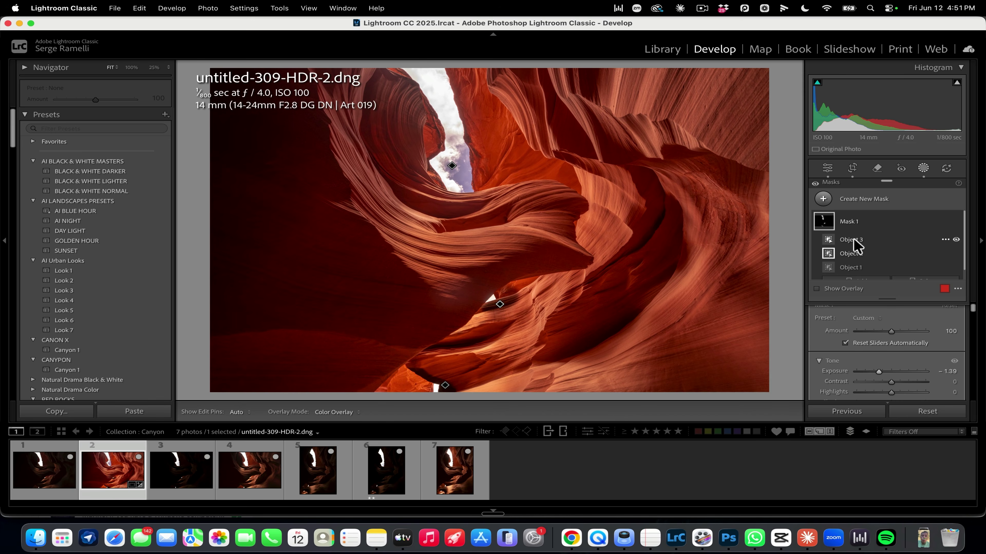
left_click(826, 220)
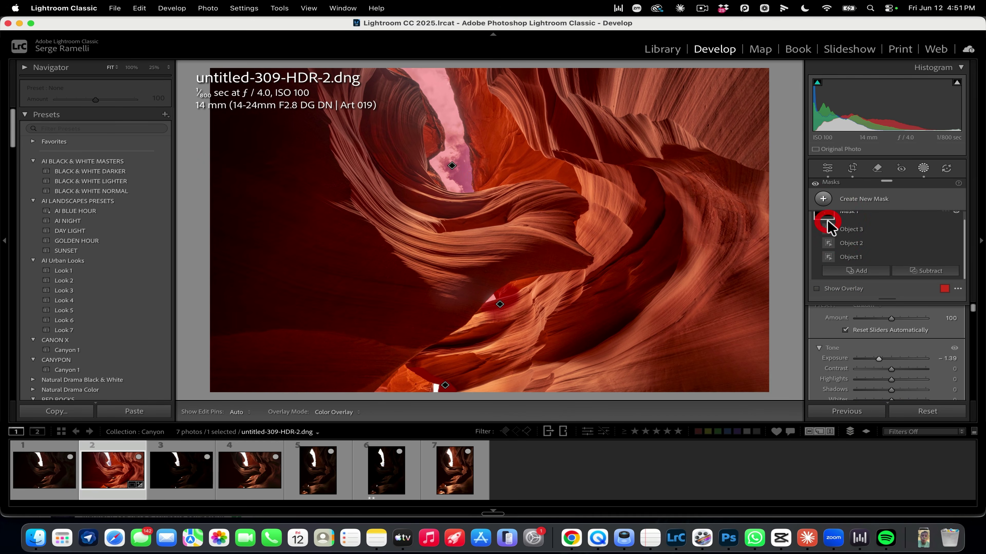
left_click(850, 243)
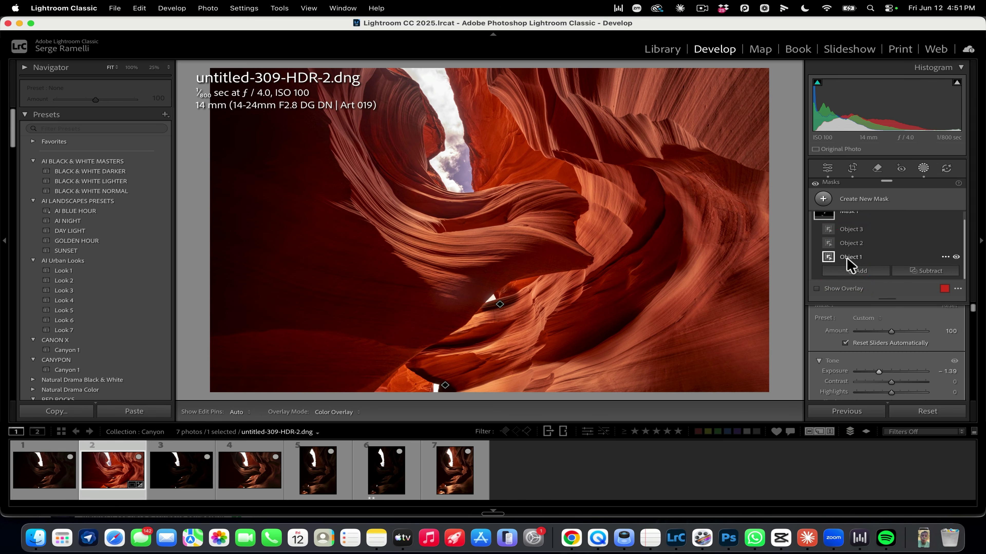
key("Delete")
key("super+z")
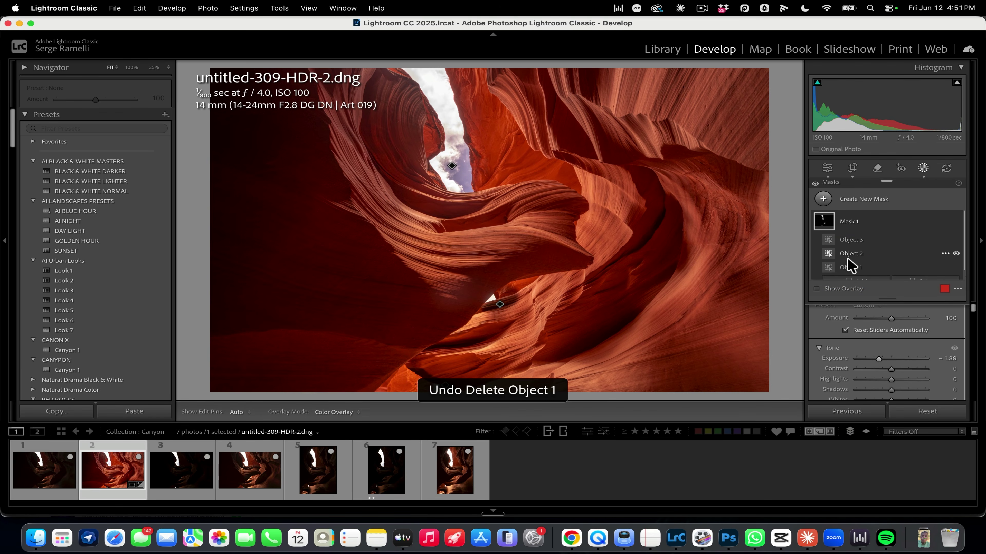
Step: Delete the Object 2 and Object 3 selections from Mask 1
left_click(858, 253)
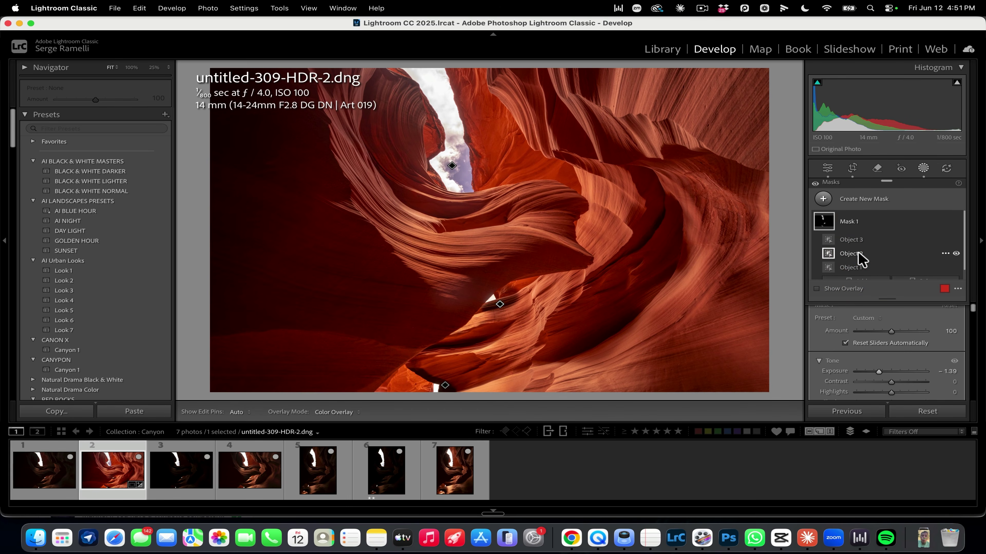
key("Delete")
left_click(849, 237)
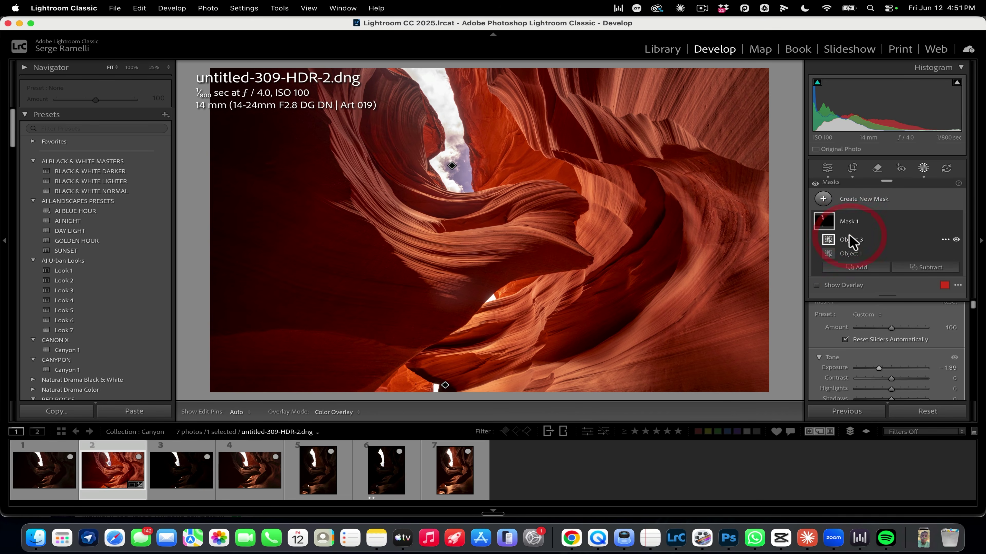
key("Delete")
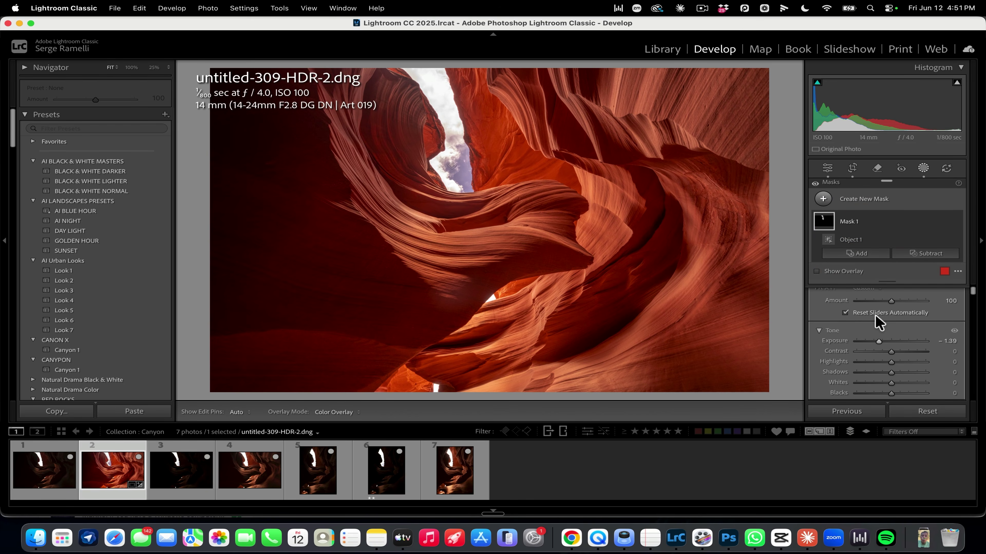
Step: Set Mask 1's Exposure to −1.29 and its Temp to −60 to make the large sky opening bluer
scroll(882, 349, "down", 1)
left_click(879, 335)
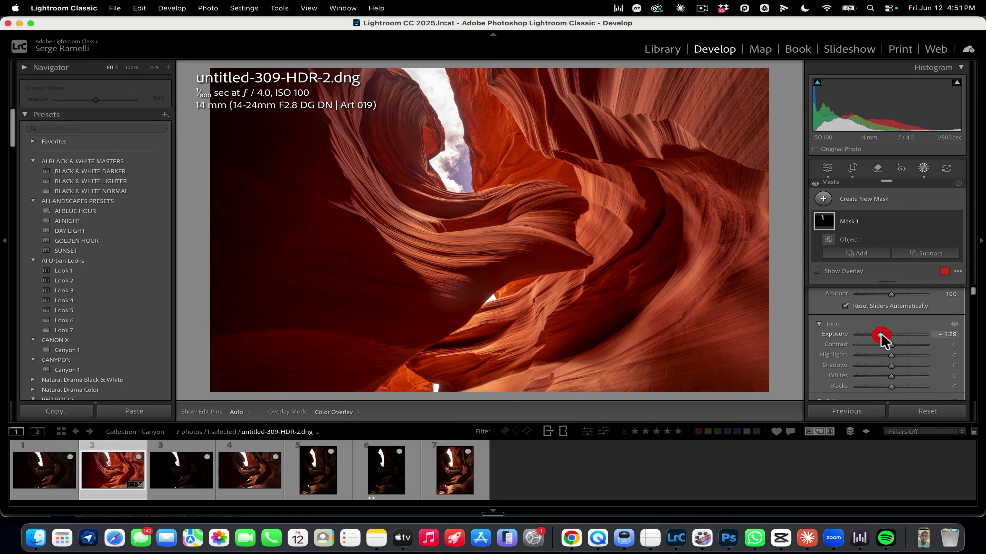
scroll(880, 336, "down", 3)
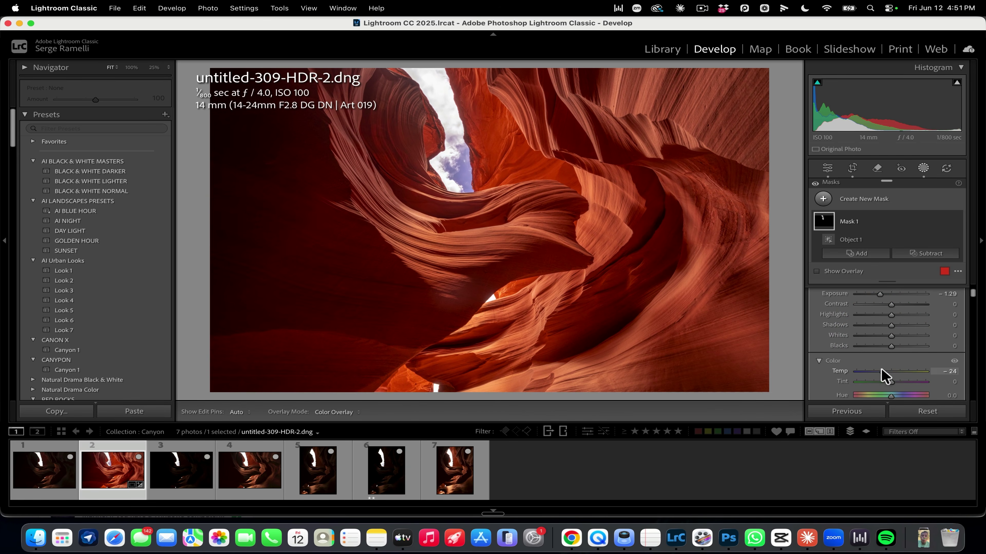
left_click(869, 370)
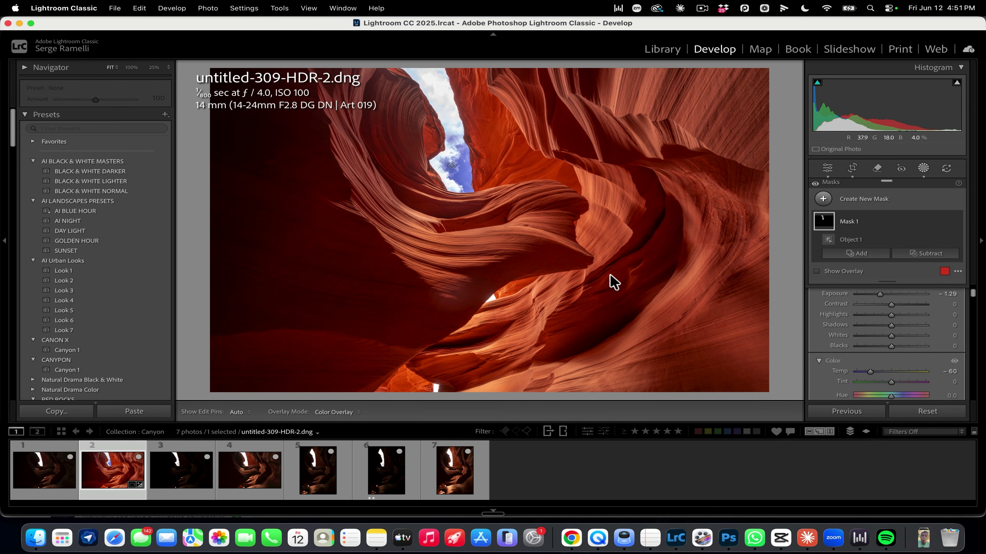
left_click(551, 214)
left_click(551, 216)
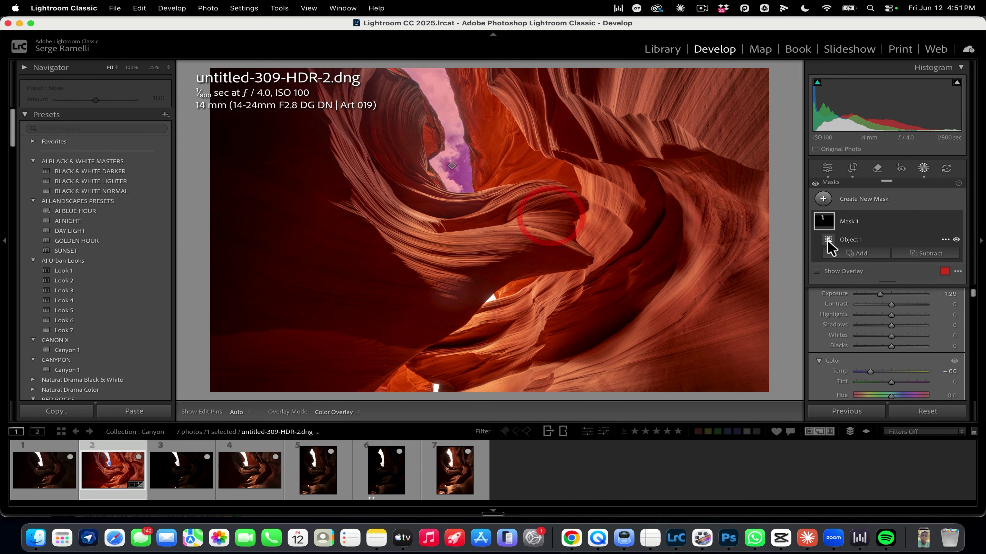
Step: Set the whole photo's Clarity to −14 and Contrast to +40 in the global adjustments
left_click(827, 168)
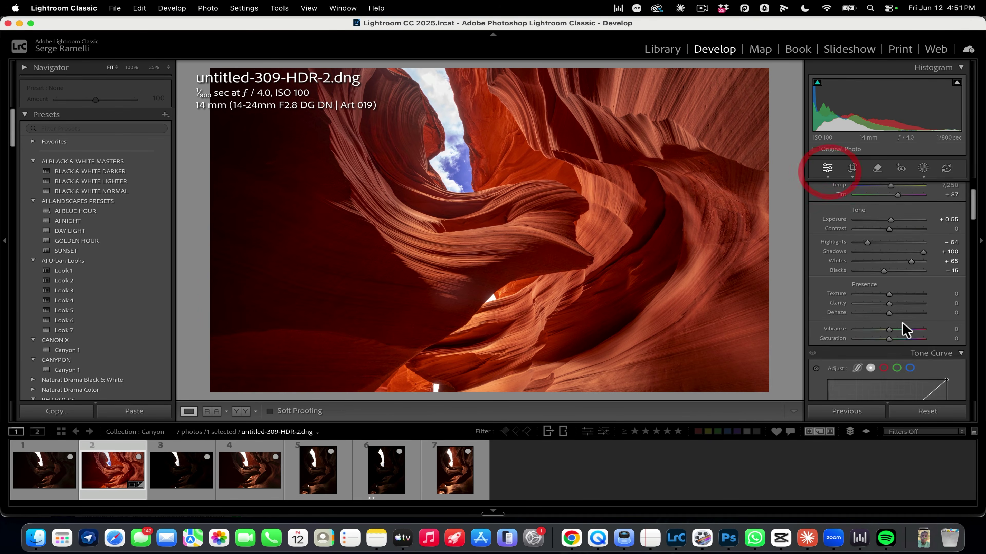
mouse_move(894, 349)
left_mouse_down()
mouse_move(909, 348)
mouse_move(888, 349)
left_mouse_up()
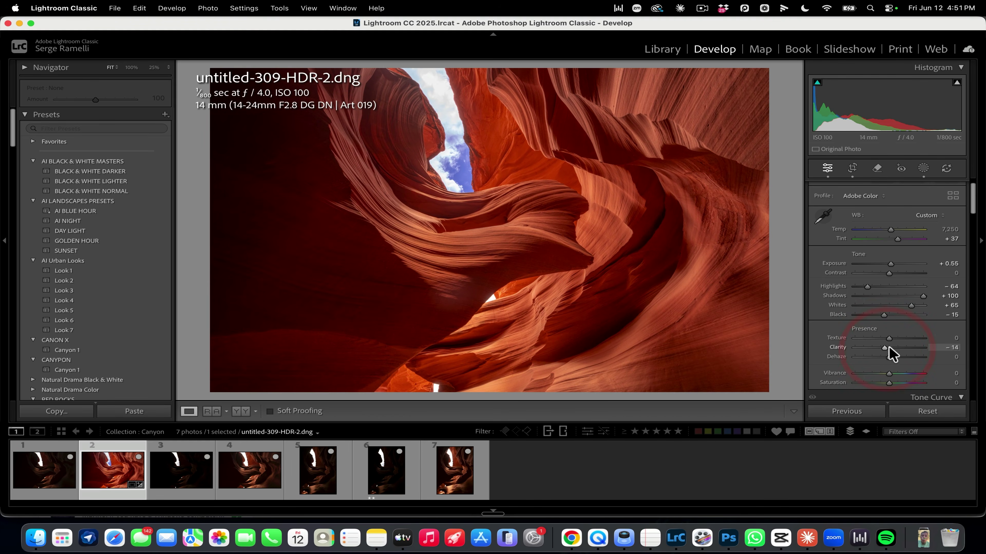
left_click_drag(889, 273, 902, 276)
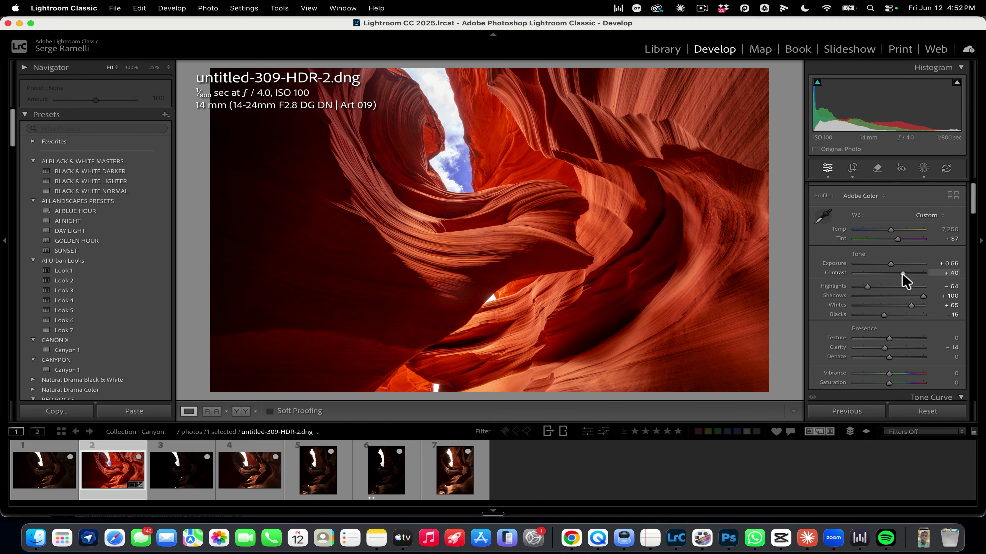
Step: Create a new mask with a large radial gradient centred on the curved rock formation in the middle of the canyon
left_click(923, 169)
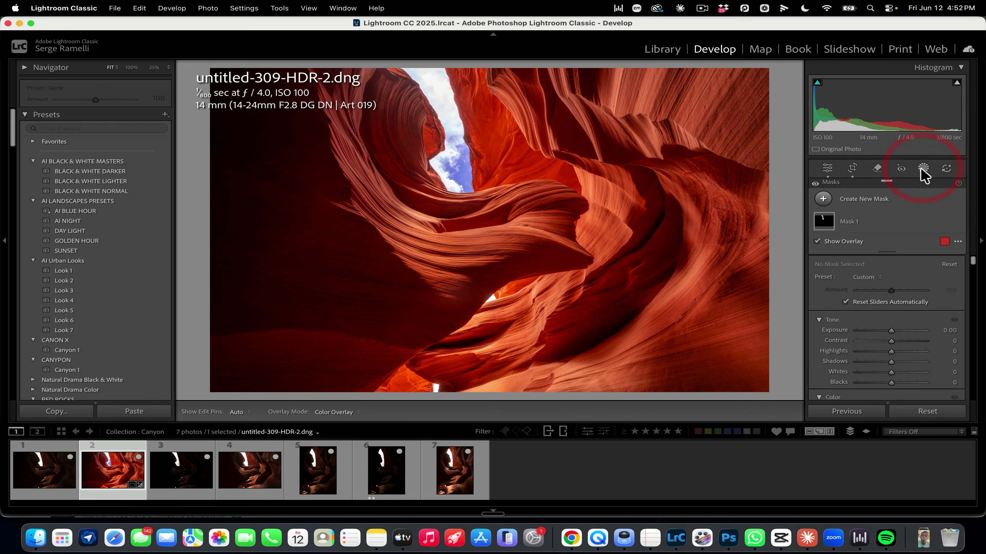
left_click(824, 201)
left_click(856, 326)
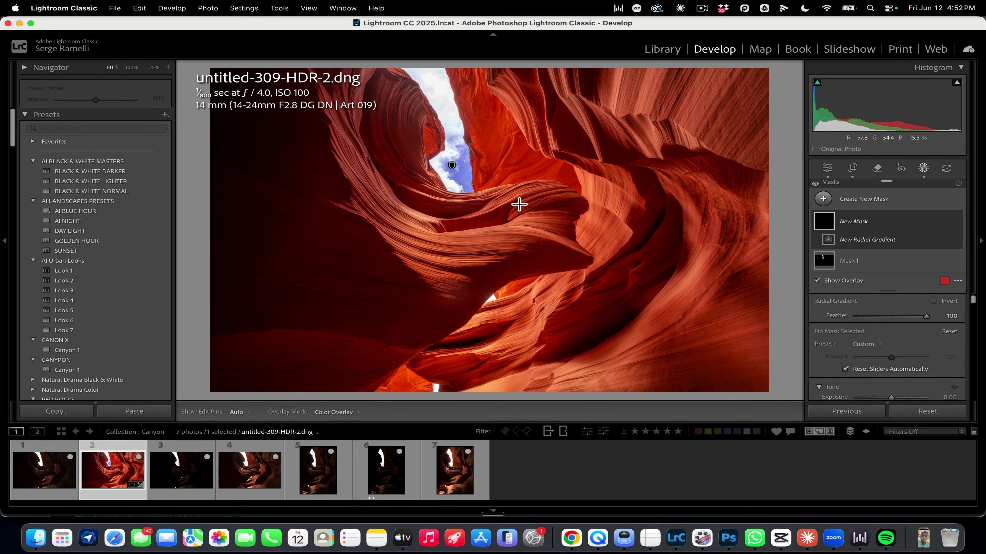
left_click_drag(513, 212, 668, 345)
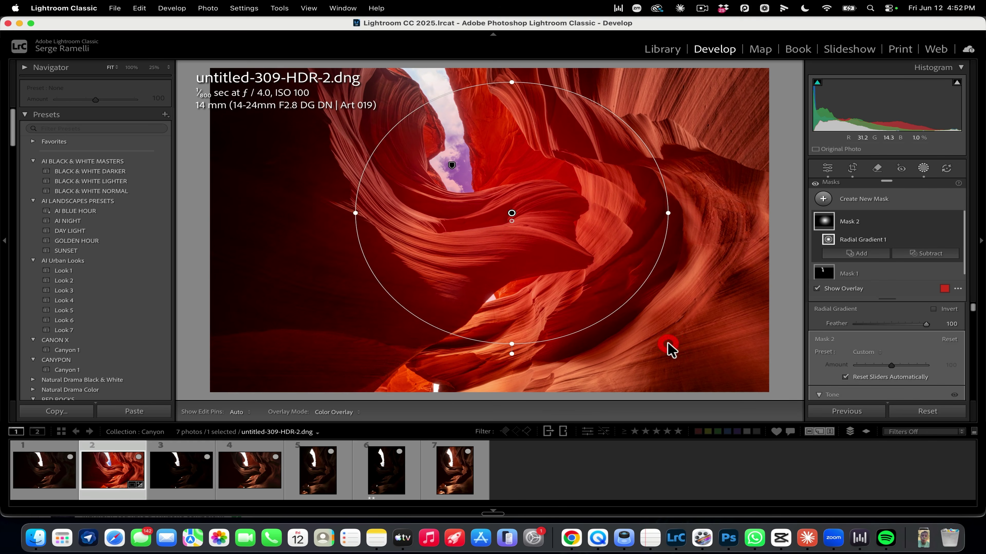
Step: Raise the Exposure of the radial gradient mask and set its Temp to 40
scroll(867, 360, "down", 3)
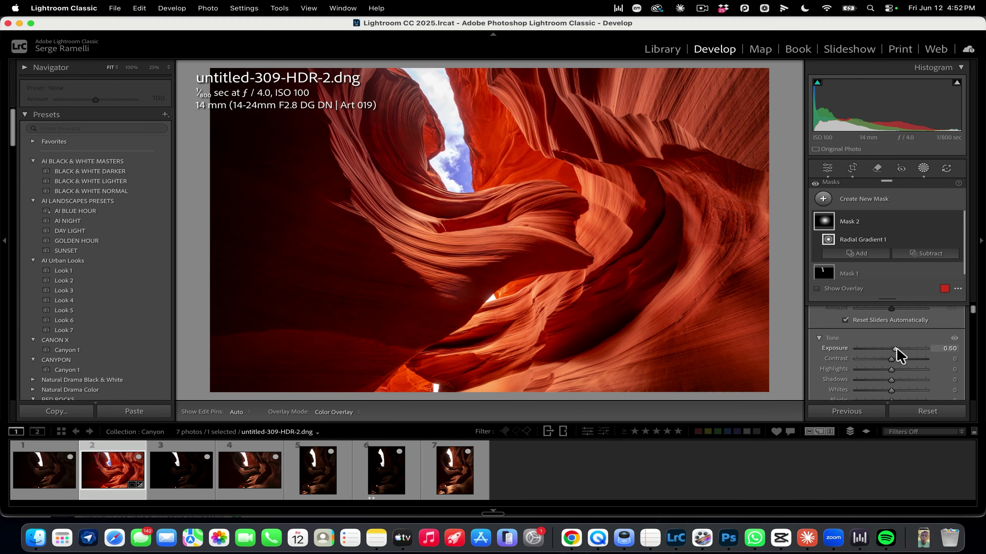
scroll(897, 354, "down", 3)
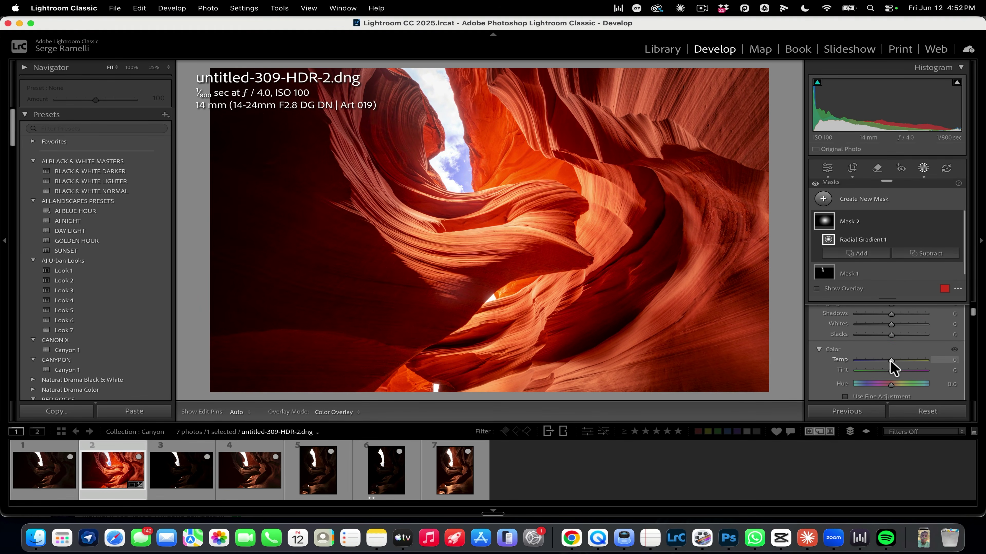
left_click_drag(889, 360, 902, 360)
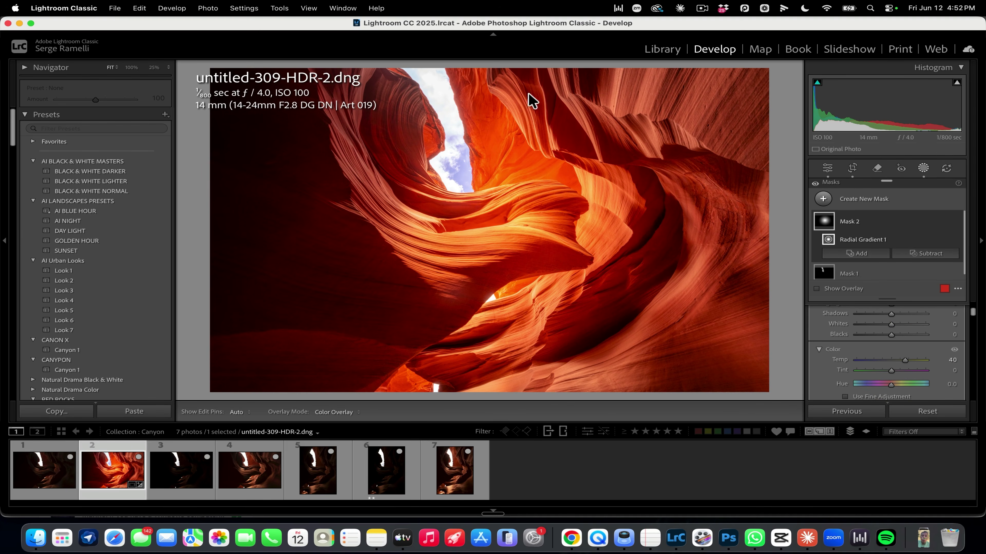
Step: Subtract the dark rock wall in the photo's lower left from Mask 2 by brushing over it with object selection
left_click(822, 220)
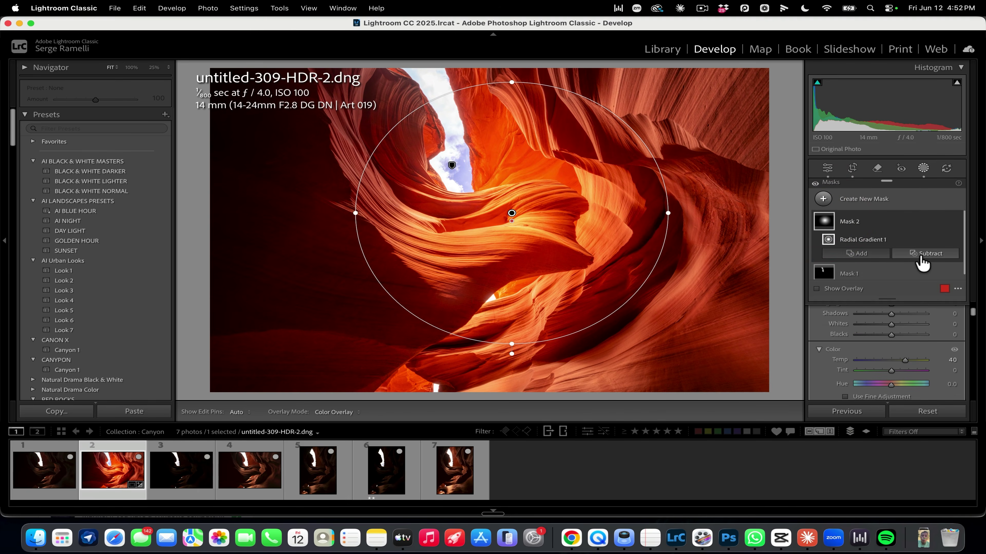
left_click(927, 257)
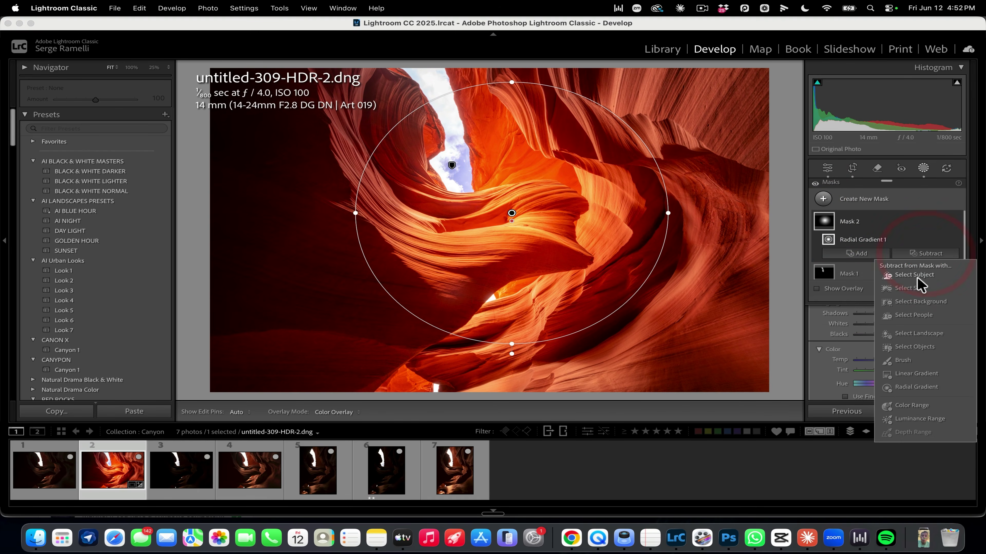
left_click(920, 346)
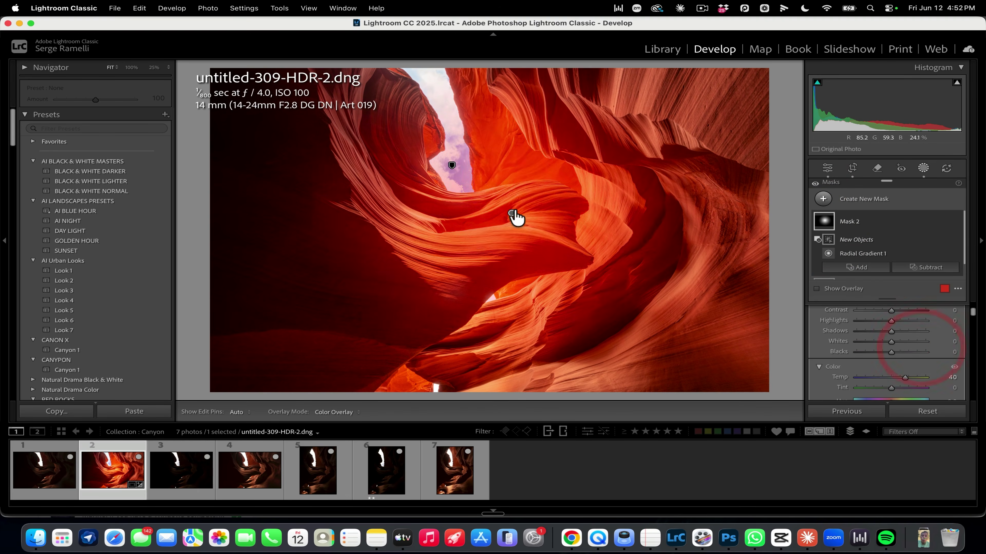
mouse_move(515, 216)
left_mouse_down()
mouse_move(474, 199)
mouse_move(572, 205)
mouse_move(558, 222)
mouse_move(578, 260)
mouse_move(418, 329)
mouse_move(544, 236)
mouse_move(492, 267)
mouse_move(503, 238)
mouse_move(425, 291)
mouse_move(450, 254)
mouse_move(455, 220)
mouse_move(412, 189)
mouse_move(386, 187)
mouse_move(456, 288)
mouse_move(363, 240)
mouse_move(397, 324)
mouse_move(424, 310)
mouse_move(346, 373)
mouse_move(365, 368)
mouse_move(393, 346)
mouse_move(347, 225)
mouse_move(358, 159)
mouse_move(326, 222)
mouse_move(333, 332)
mouse_move(330, 257)
left_mouse_up()
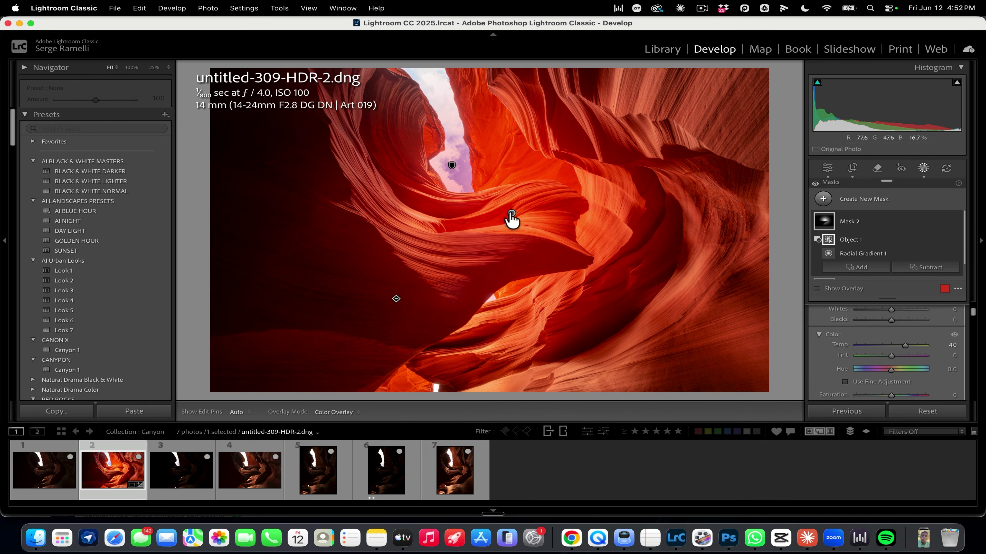
Step: Subtract the curved rock ledge just below the sky opening from Mask 2 with object selection
left_click(512, 213)
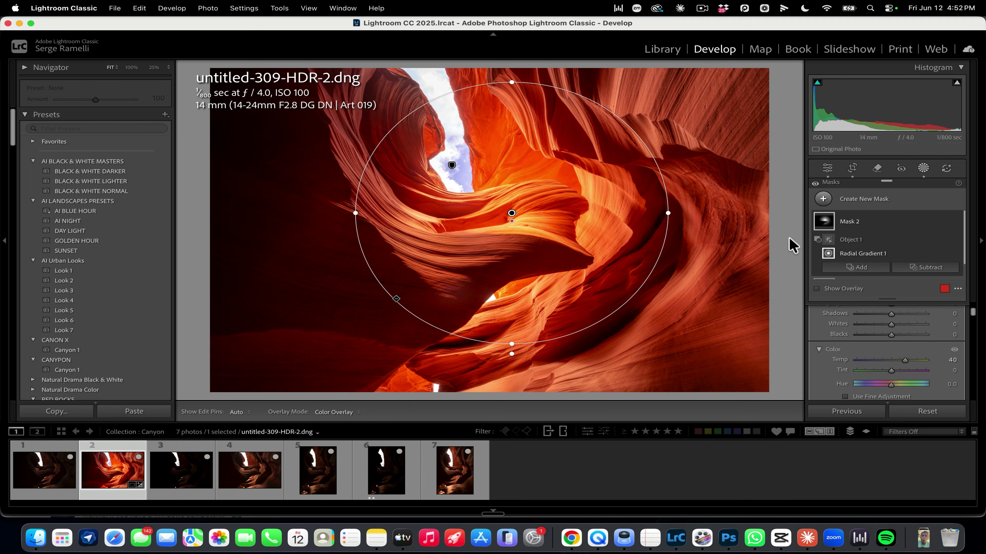
left_click(926, 268)
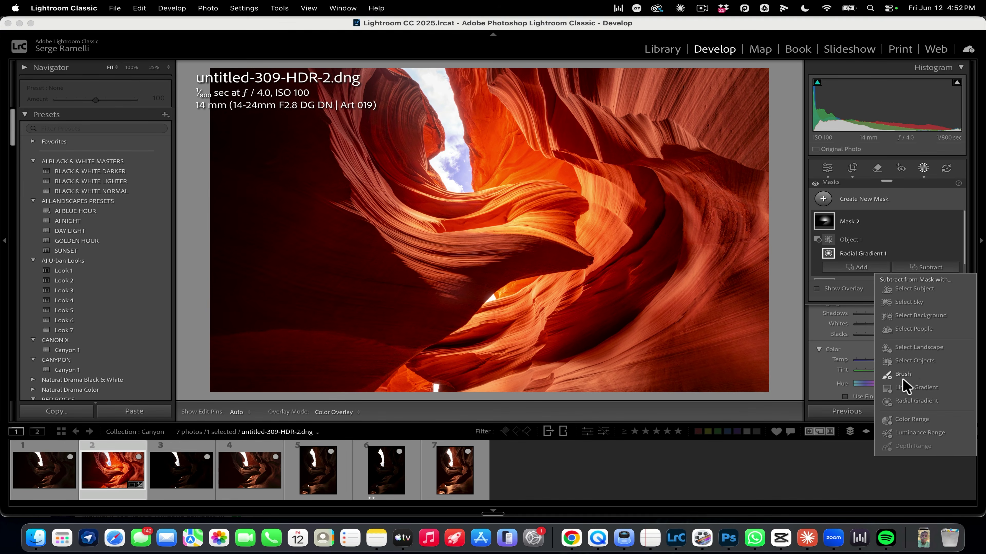
left_click(920, 360)
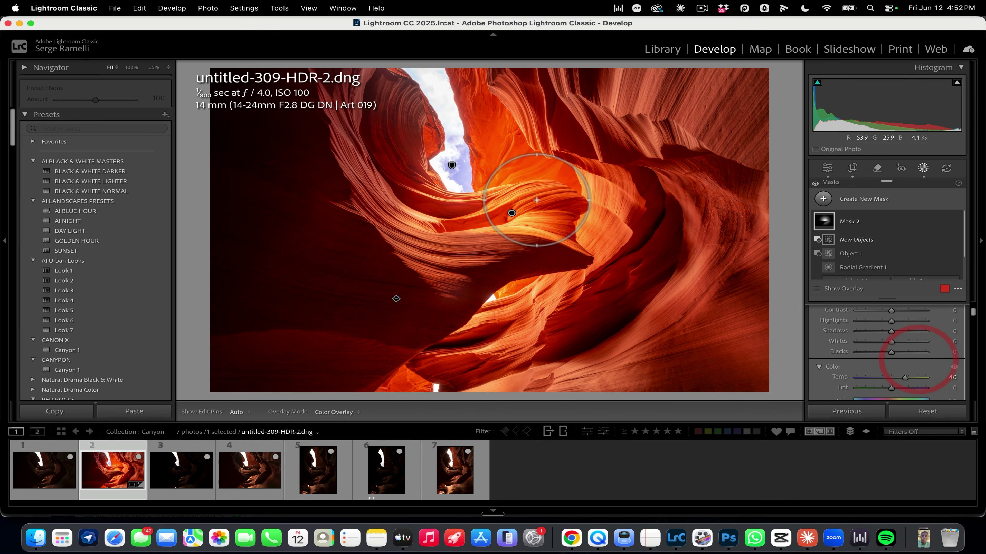
mouse_move(490, 199)
left_mouse_down()
mouse_move(571, 201)
mouse_move(579, 240)
mouse_move(492, 227)
left_mouse_up()
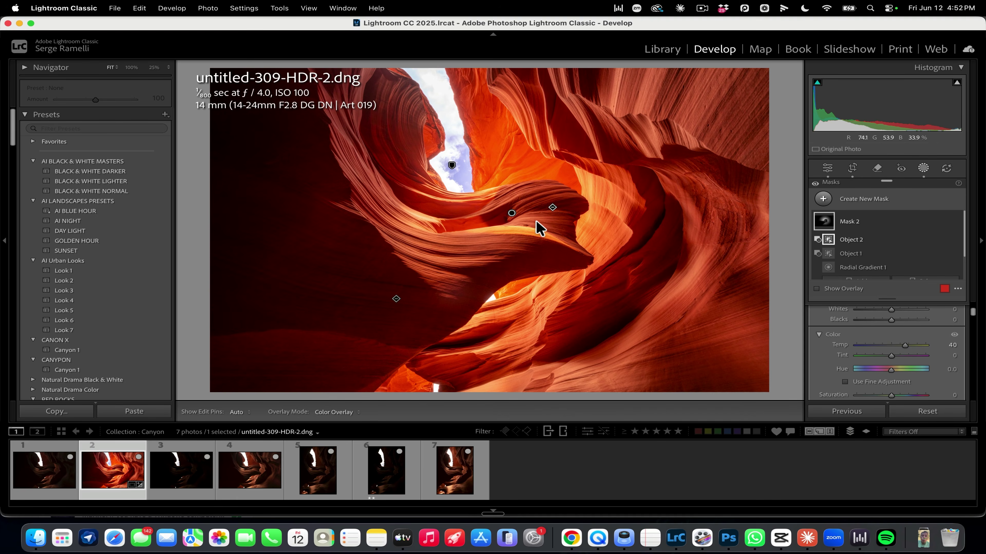
double_click(825, 224)
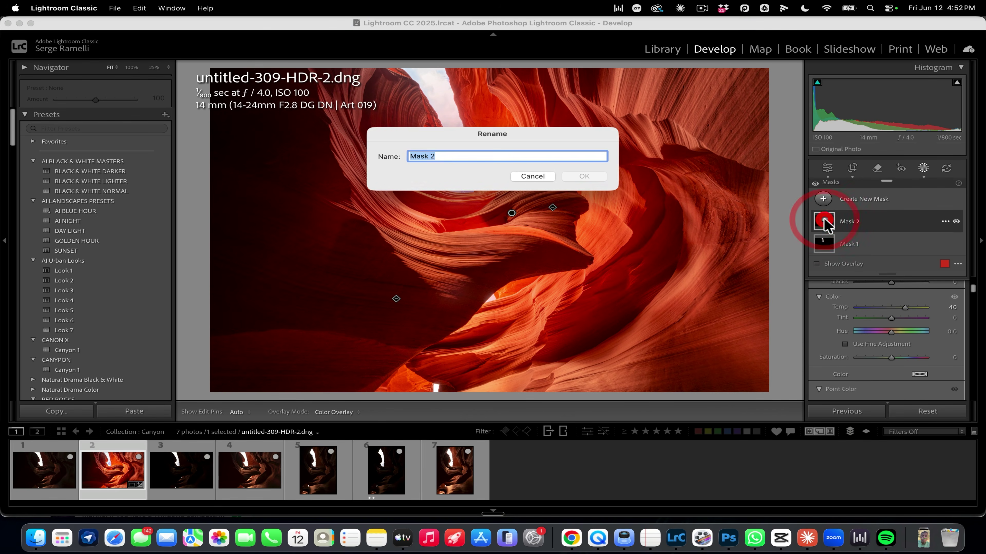
left_click(527, 172)
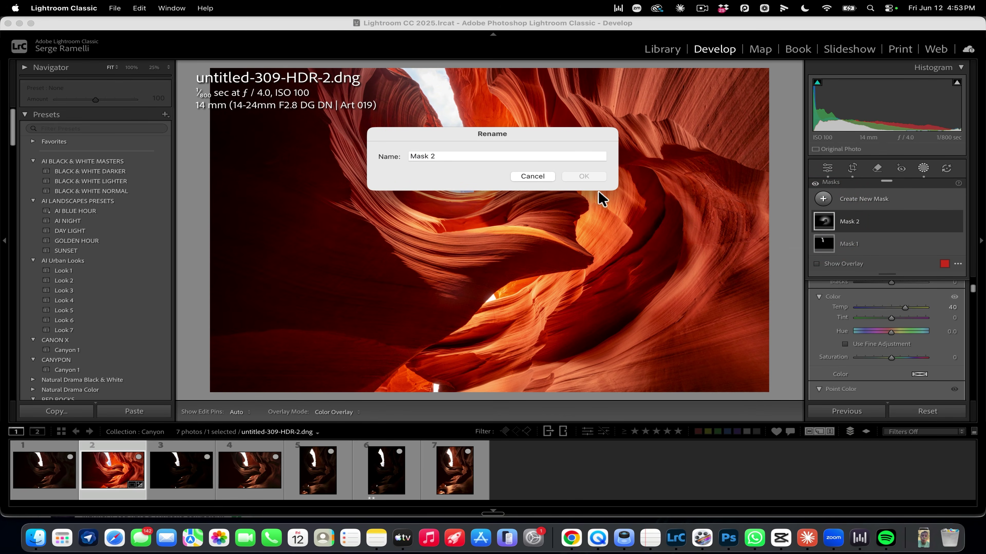
left_click(546, 177)
Step: Subtract the dark rock left of the curved formation from Mask 2 with object selection and check the mask's effect
left_click(823, 221)
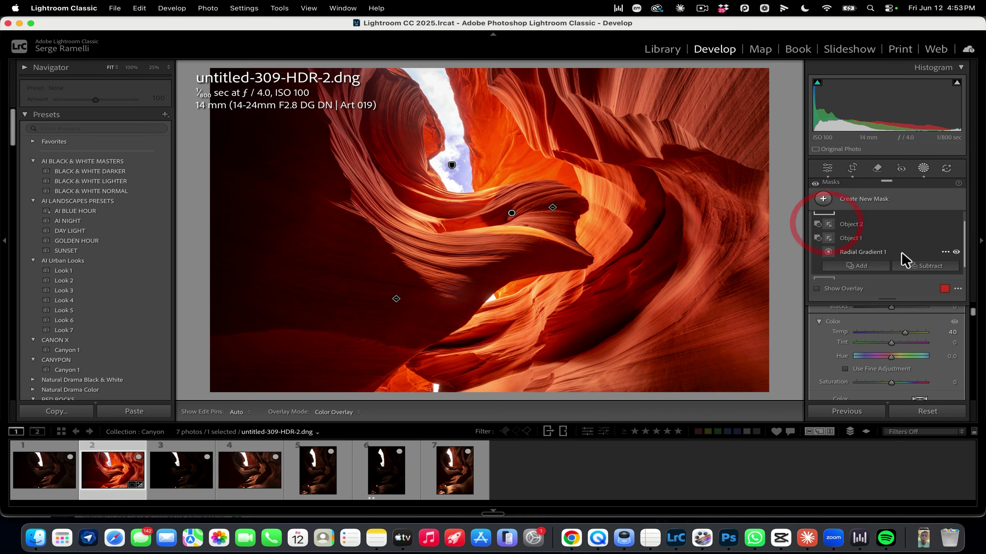
left_click(922, 268)
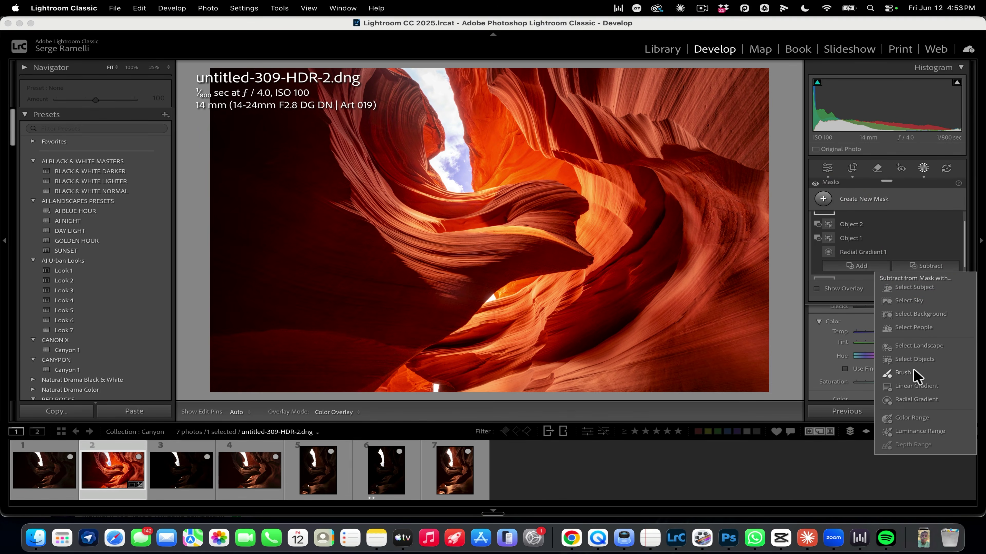
left_click(917, 361)
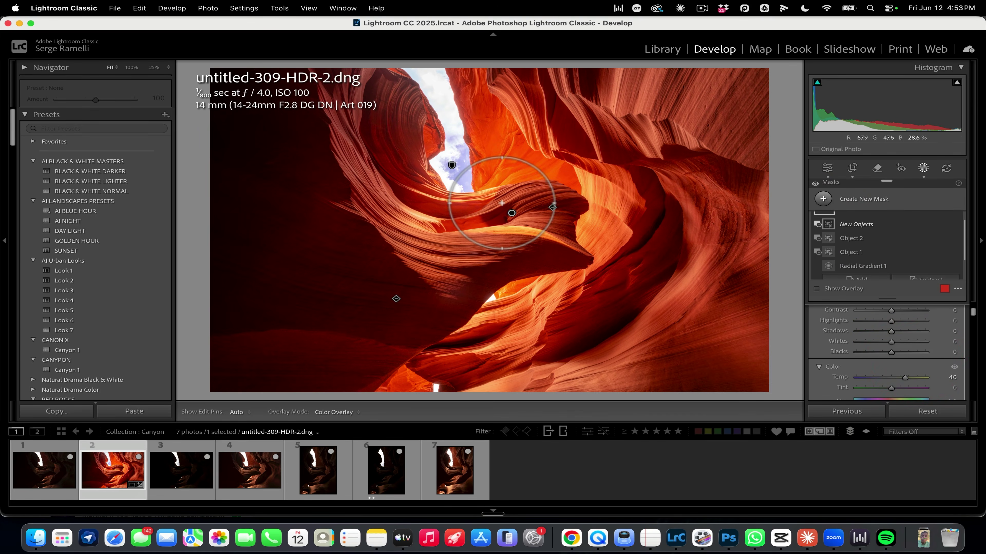
mouse_move(504, 203)
left_mouse_down()
mouse_move(386, 189)
mouse_move(355, 172)
mouse_move(432, 223)
mouse_move(548, 239)
mouse_move(457, 263)
mouse_move(466, 275)
mouse_move(483, 272)
mouse_move(392, 346)
mouse_move(470, 252)
mouse_move(373, 318)
mouse_move(439, 235)
mouse_move(352, 296)
mouse_move(376, 218)
mouse_move(330, 190)
left_mouse_up()
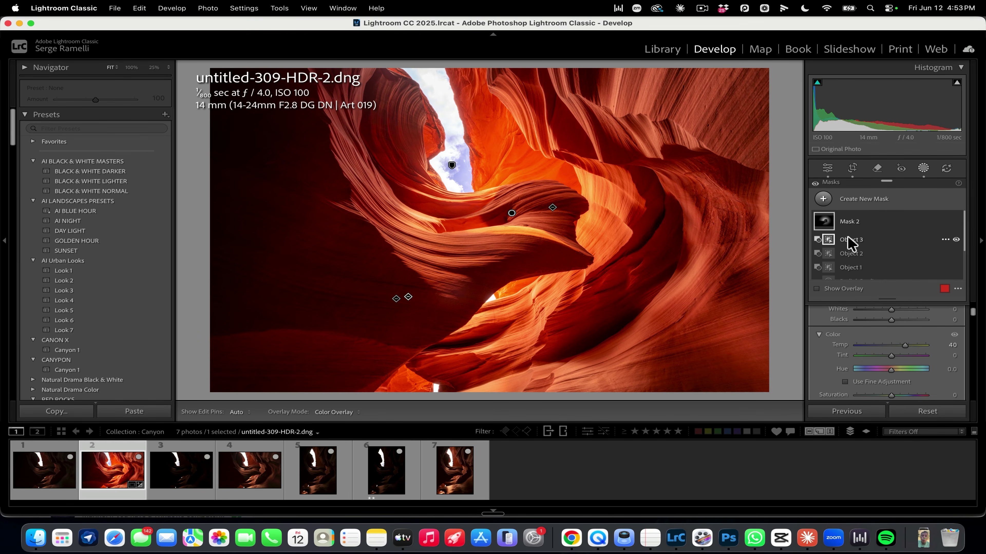
left_click(825, 224)
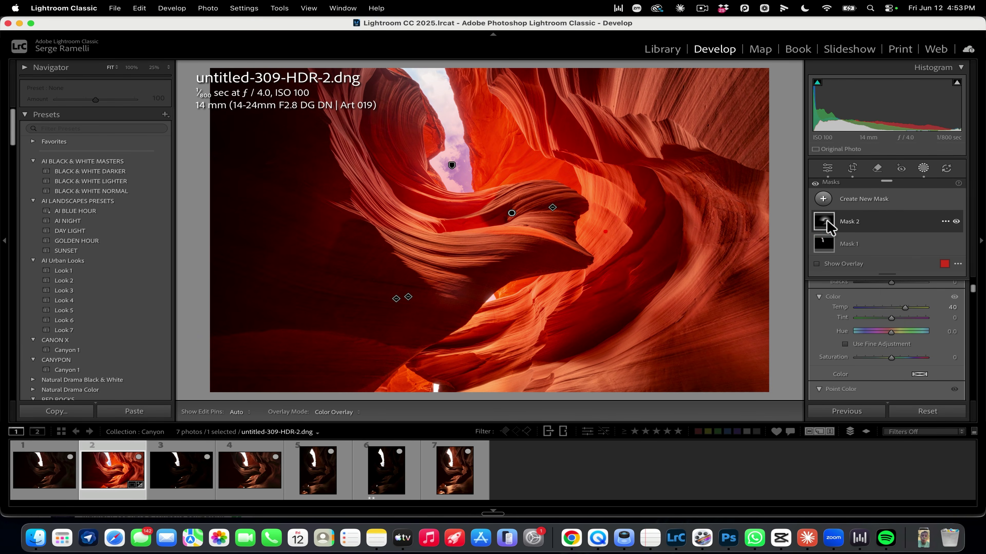
left_click(956, 222)
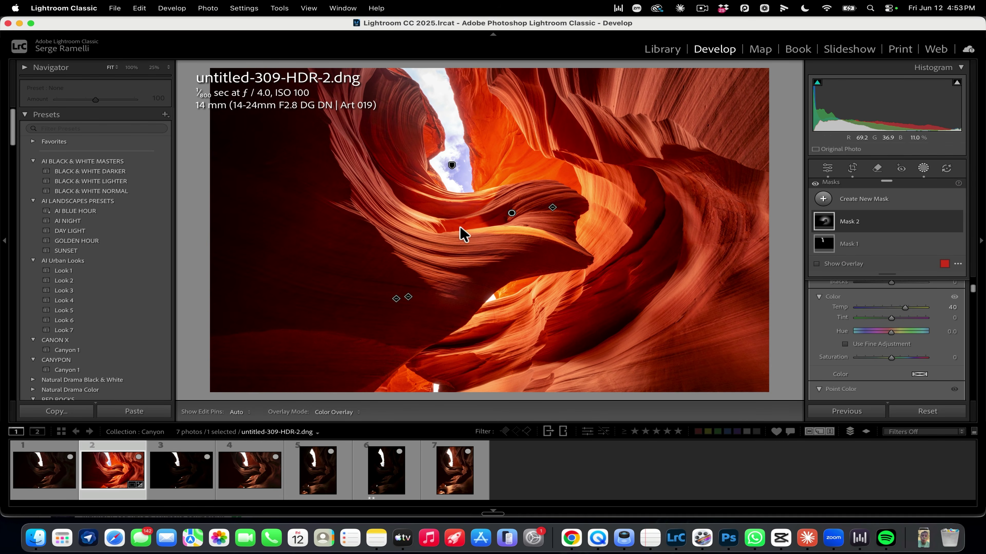
Step: Brush the curved central rock out of Mask 2 with a subtracting brush at Size 10, Flow 100 and Density 100
left_click(825, 221)
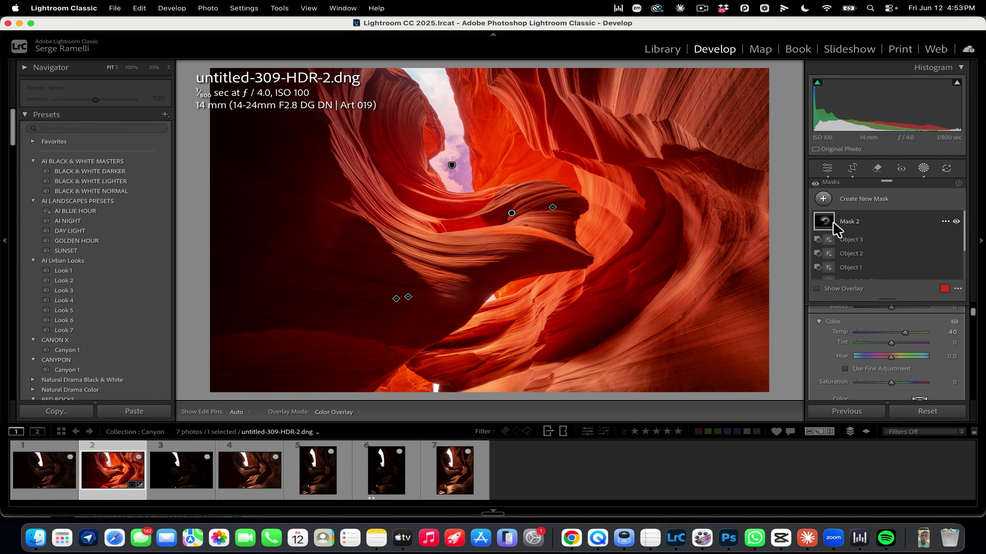
scroll(854, 233, "down", 2)
left_click(919, 259)
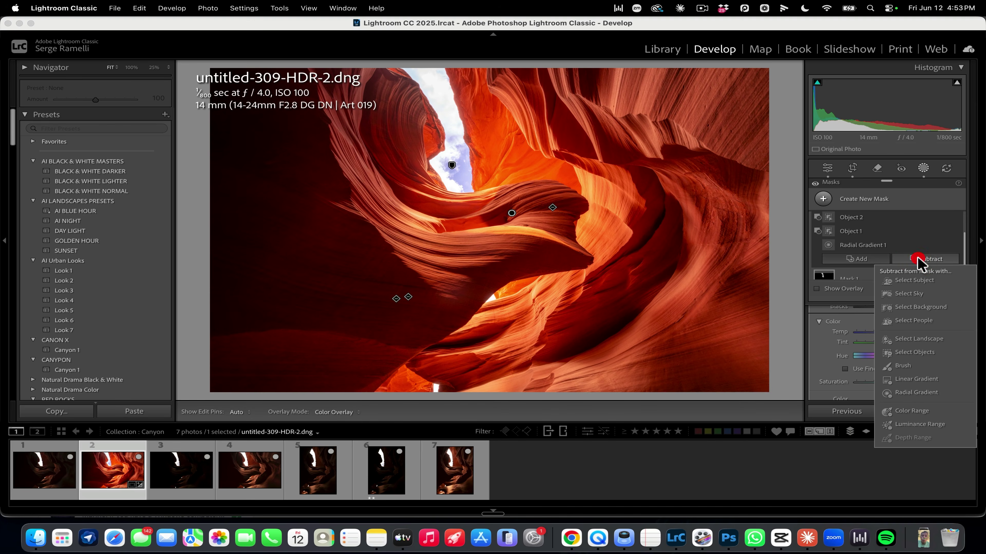
left_click(903, 368)
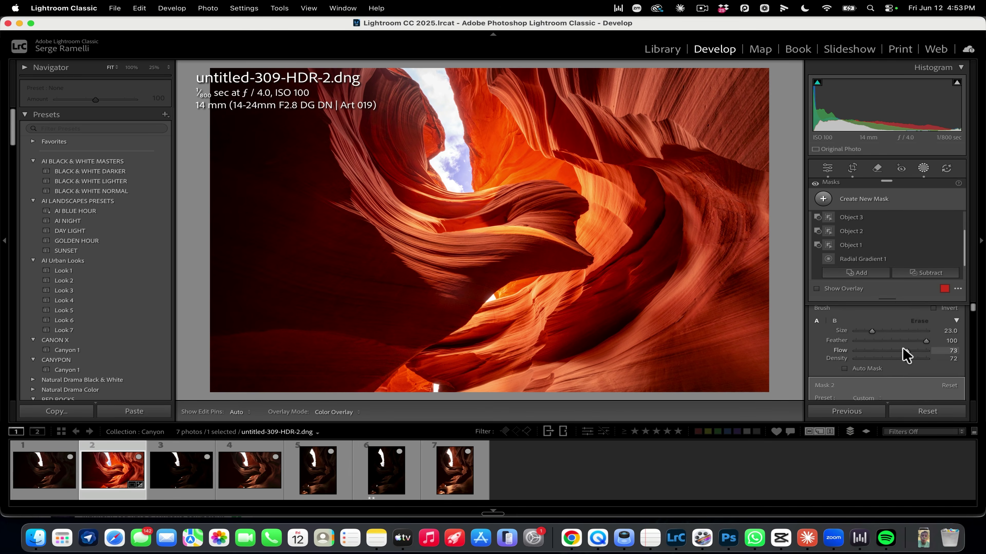
left_click(933, 359)
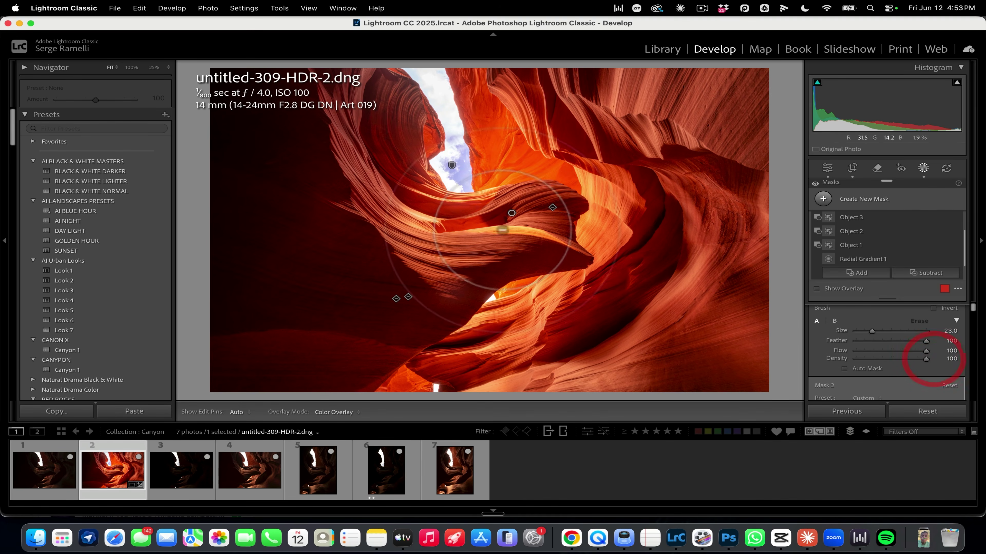
scroll(475, 224, "down", 6)
key("h")
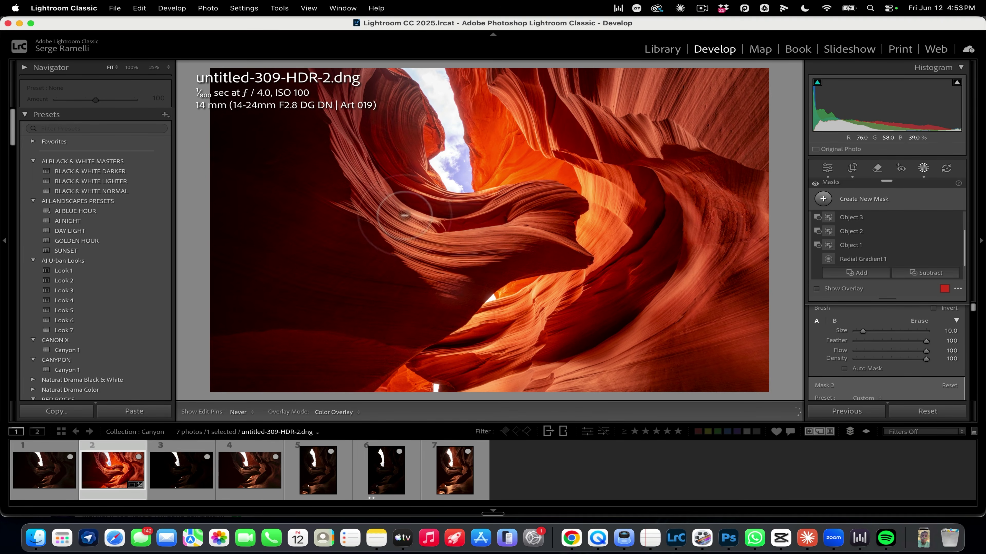
key("h")
scroll(892, 225, "up", 2)
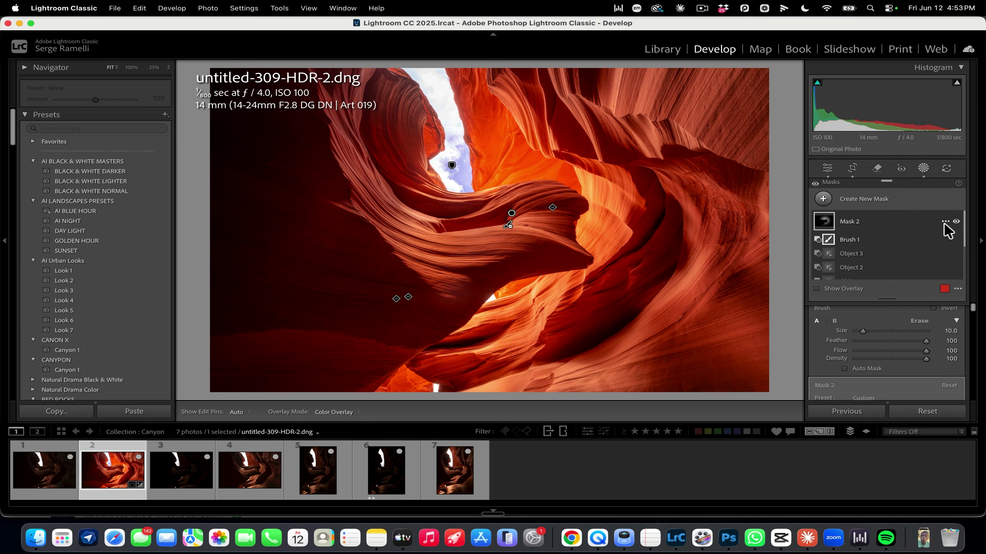
left_click(956, 221)
left_click(956, 221)
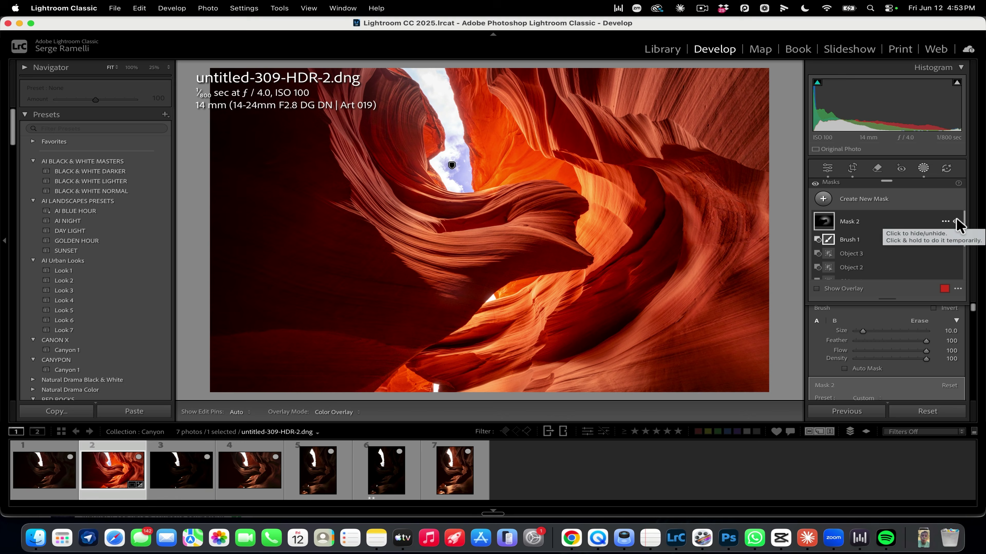
Step: Lower the Exposure of the sky mask, Mask 1, to -1.94 and return to the global adjustments
left_click(827, 168)
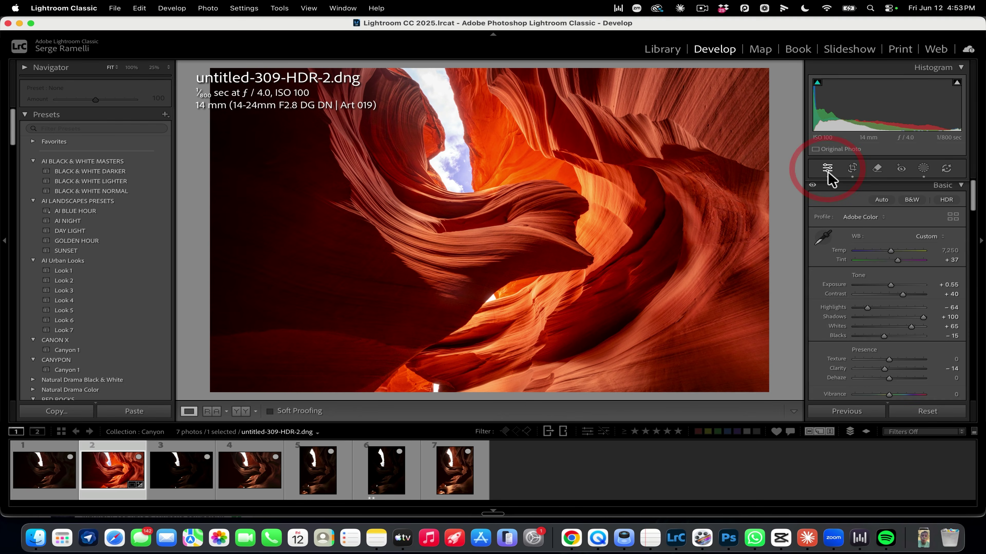
left_click(467, 164)
left_click(465, 181)
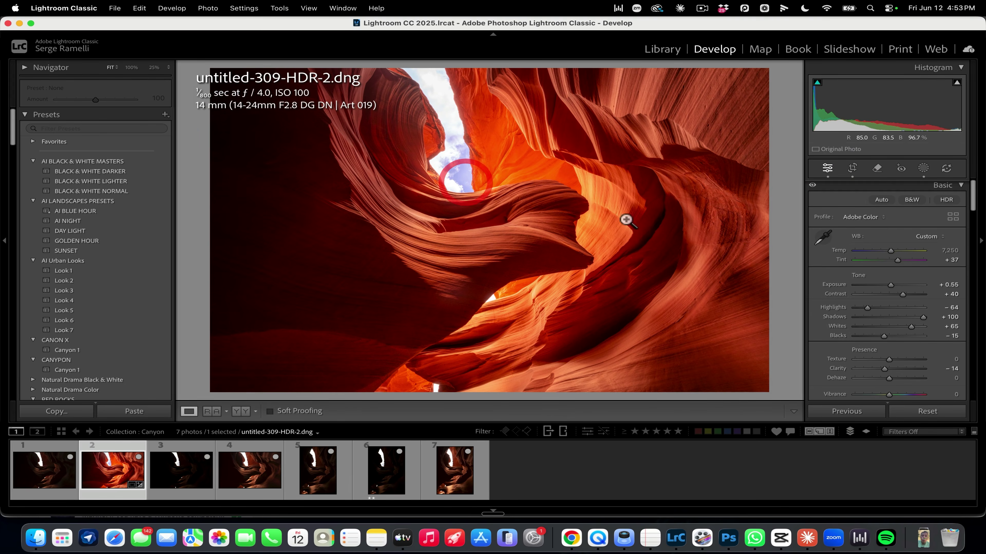
left_click(922, 169)
left_click(888, 248)
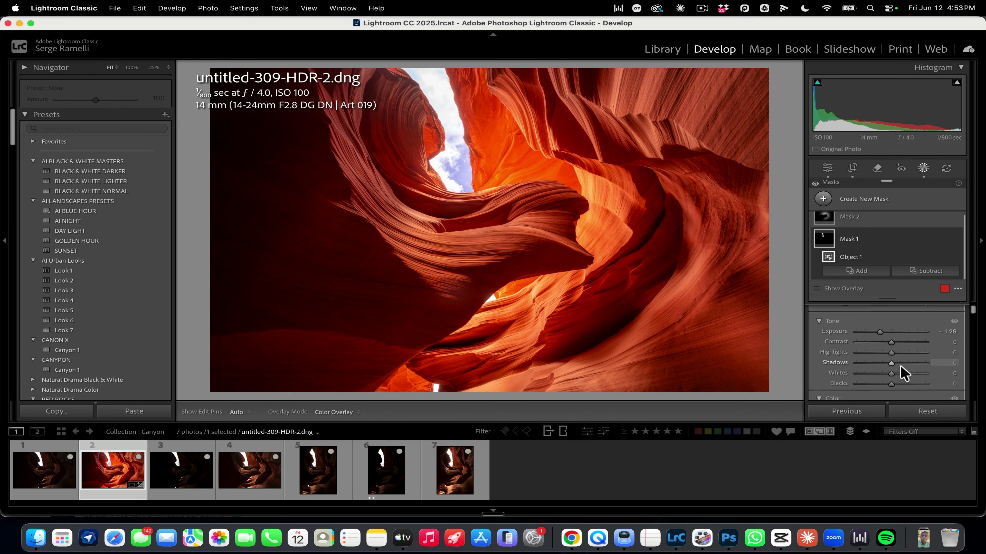
scroll(900, 364, "down", 3)
left_click_drag(891, 355, 875, 336)
scroll(885, 351, "up", 3)
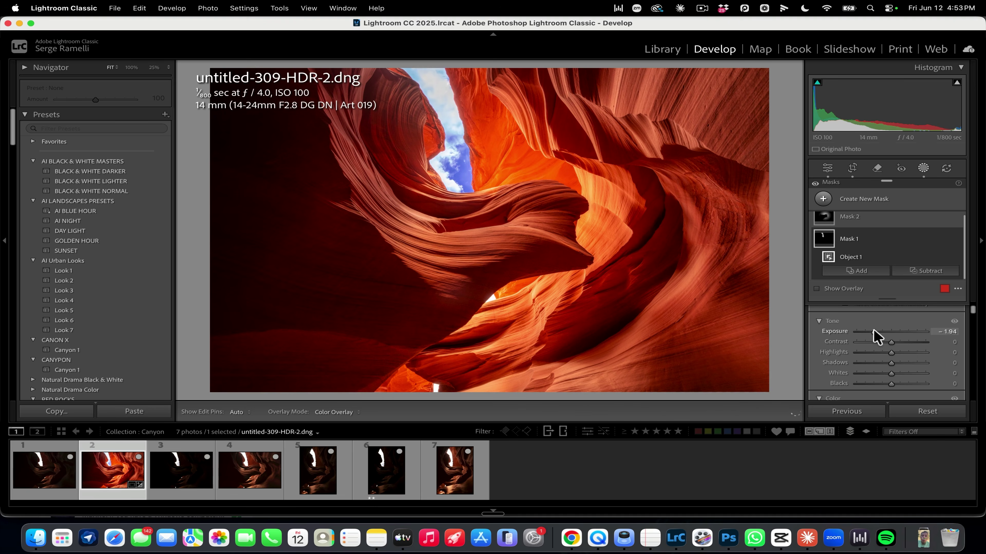
left_click(828, 169)
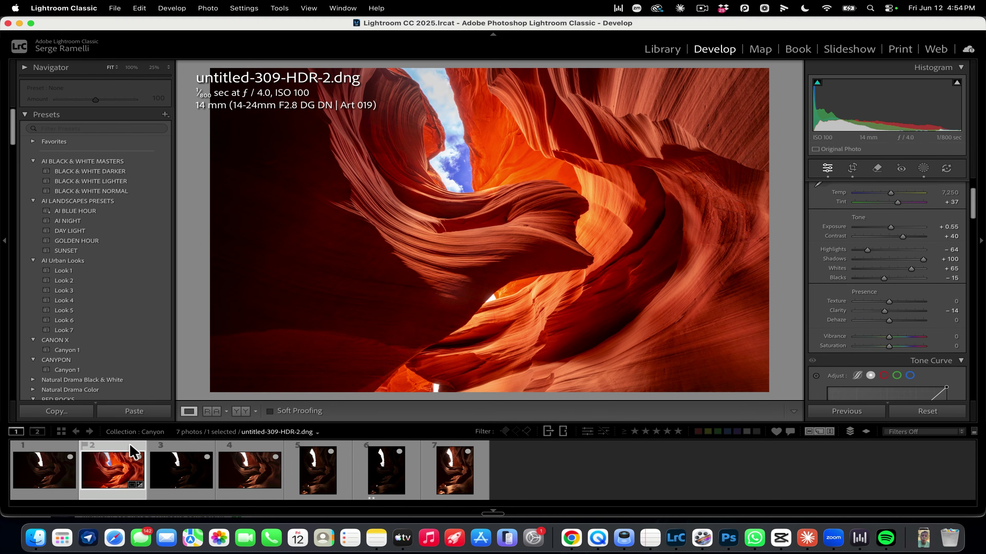
Step: Copy all develop settings, including Mask 1 and Mask 2, from untitled-309-HDR-2.dng
left_click(65, 454)
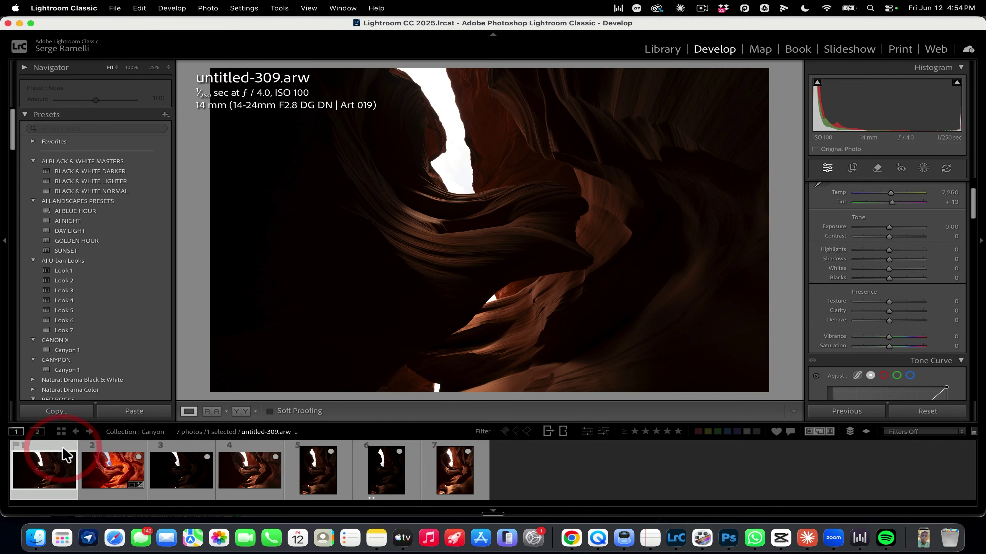
left_click(117, 447)
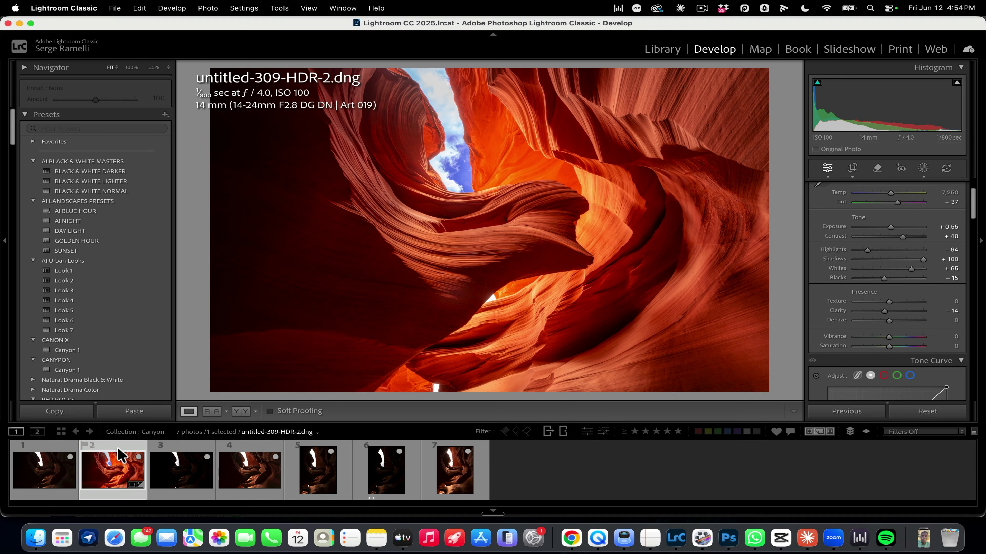
key("super+shift+c")
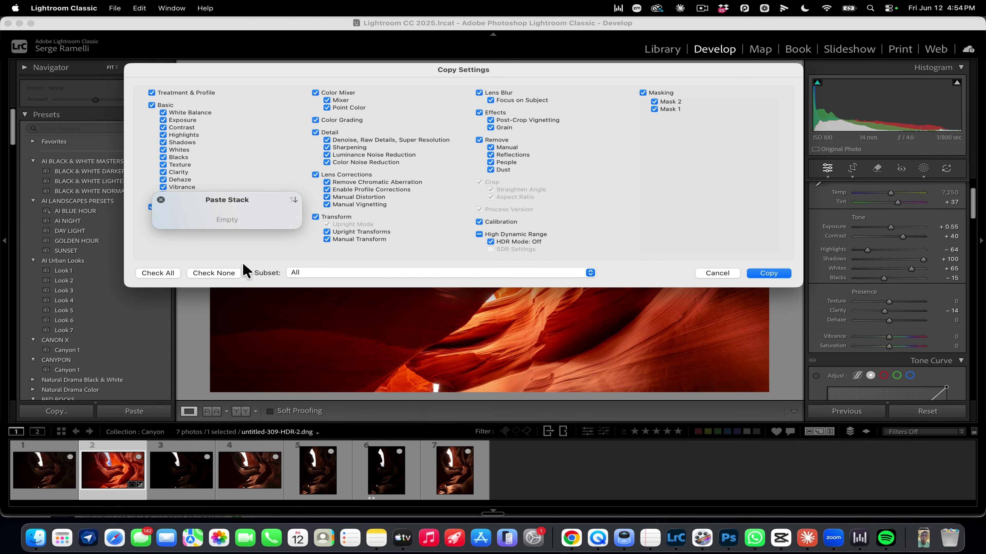
left_click(166, 273)
left_click(161, 200)
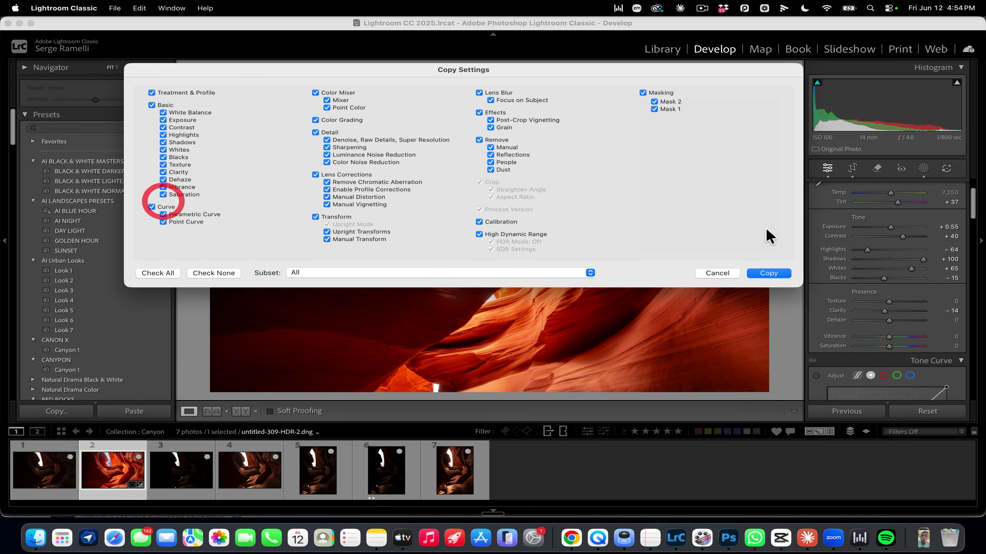
left_click(772, 273)
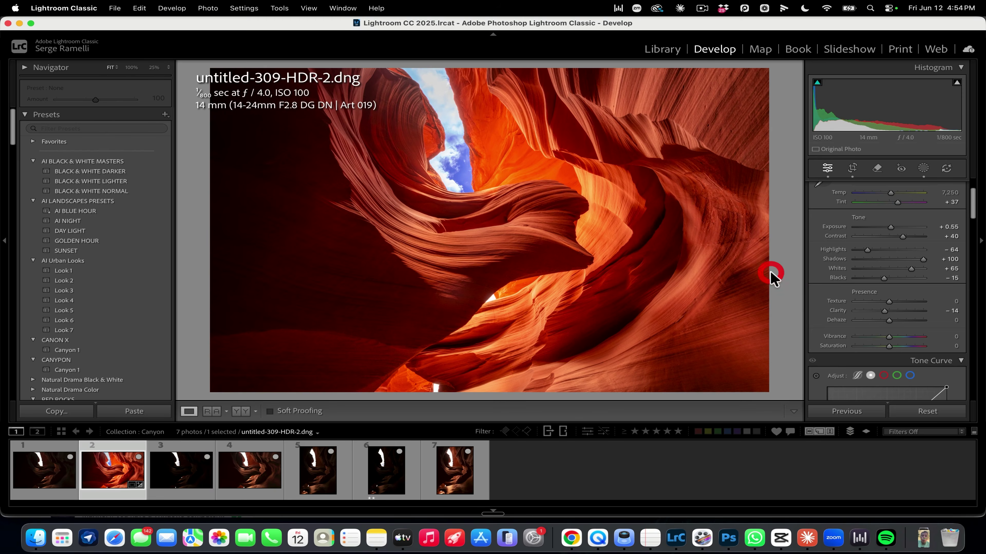
Step: Paste the copied settings onto untitled-309.arw and set its Exposure to +1.05
left_click(60, 475)
key("super+shift+v")
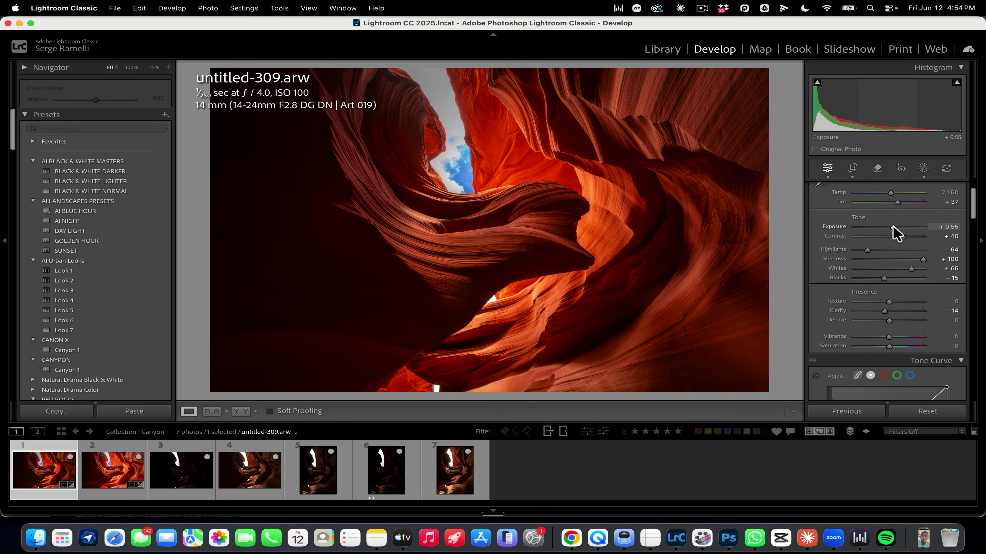
left_click_drag(893, 226, 896, 227)
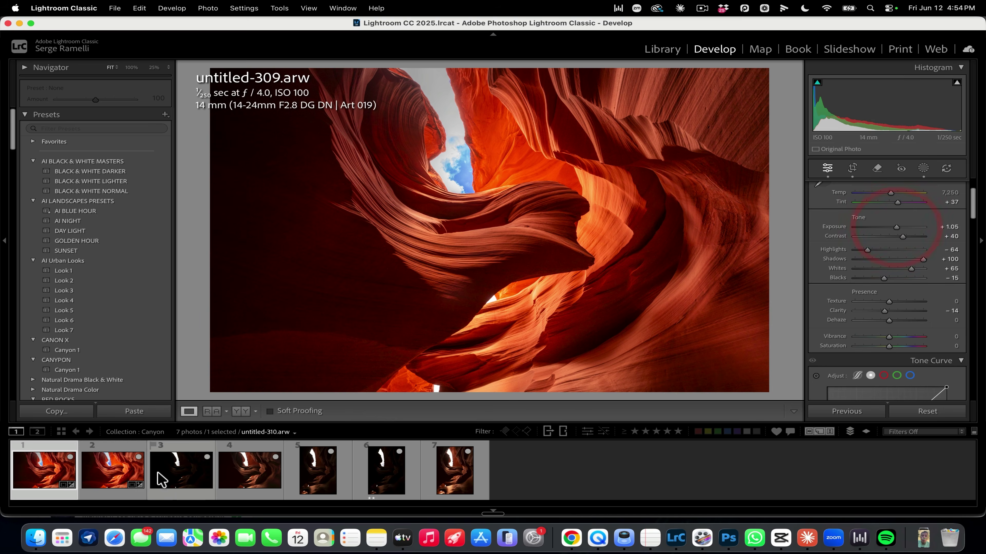
Step: Compare untitled-309.arw and untitled-309-HDR-2.dng side by side without surrounding panels and examine the sky opening at 100%
left_click(114, 474, "super")
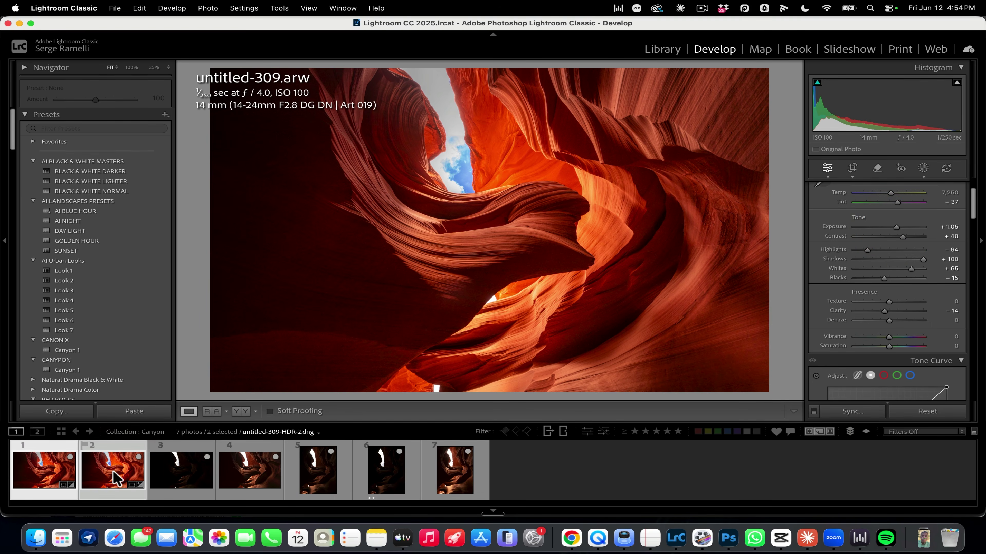
key("c")
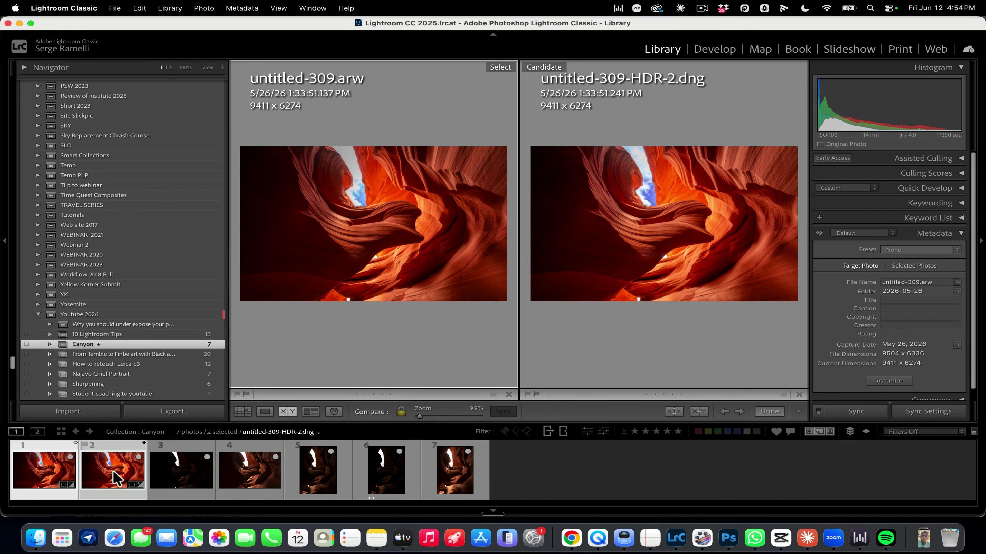
key("shift+Tab")
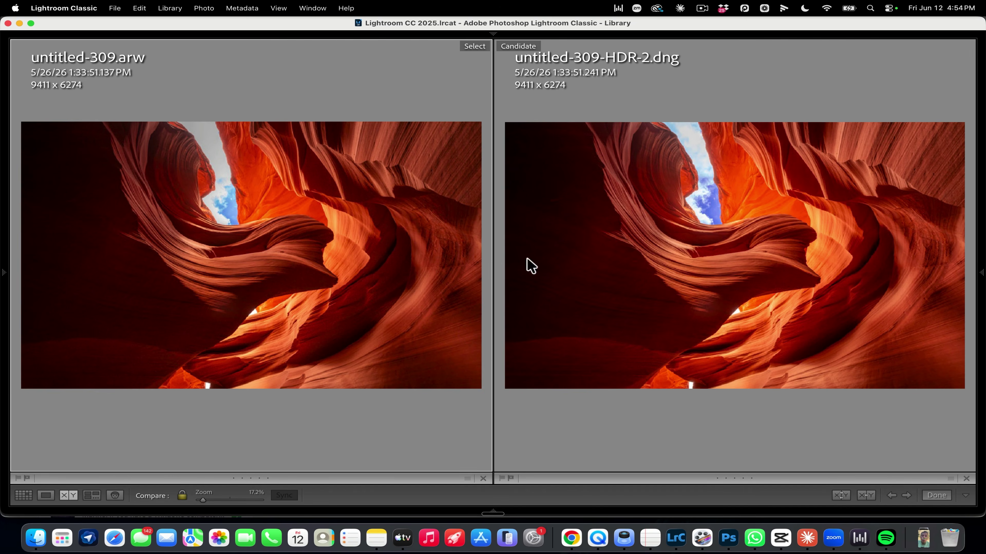
left_click(723, 214)
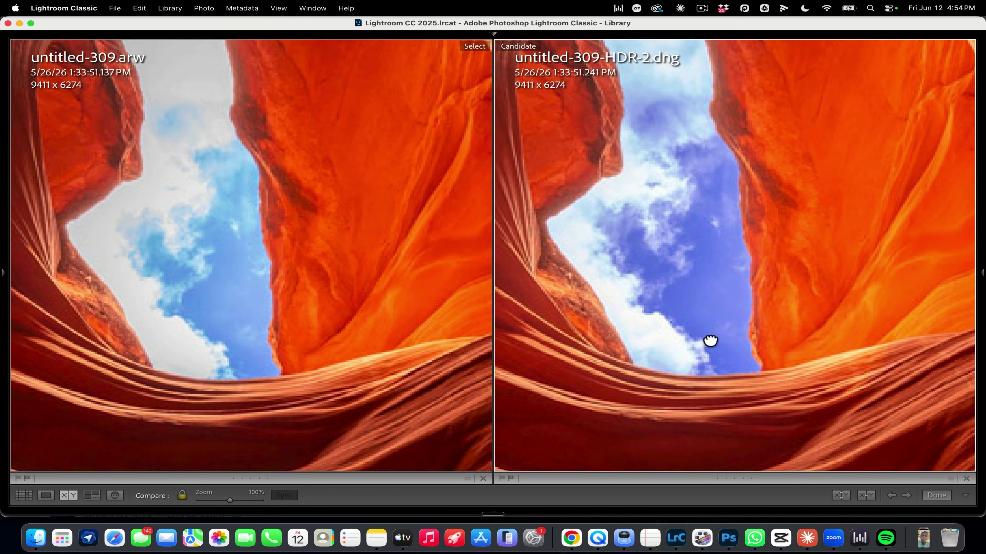
left_click_drag(710, 341, 708, 336)
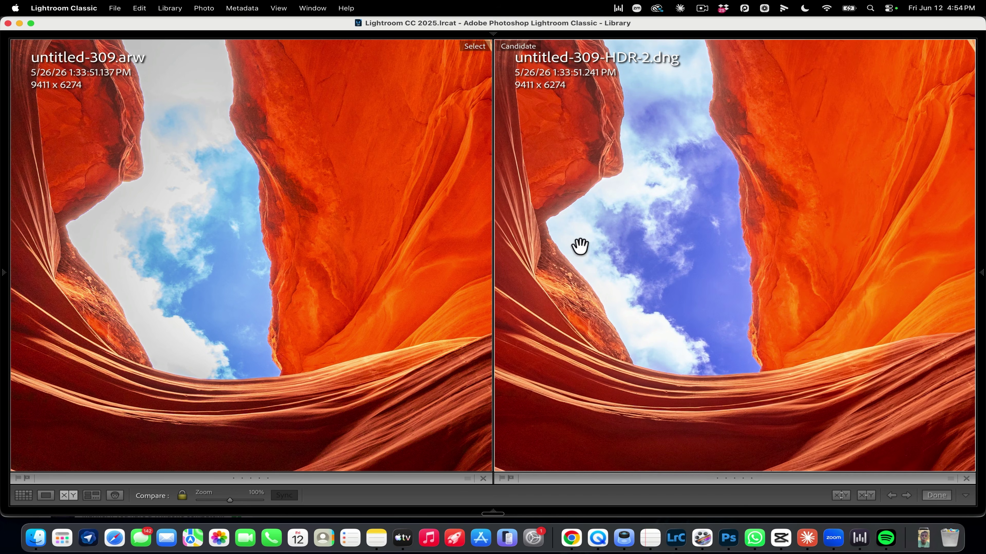
left_click_drag(639, 291, 671, 319)
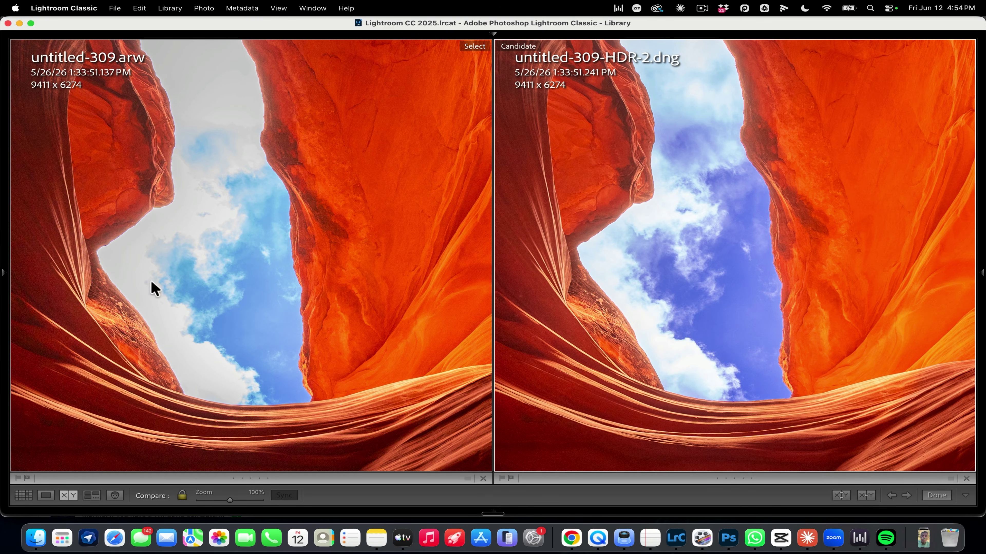
Step: Examine the dark shadows and lit rock textures of both versions at 100%, and return to the full-image comparison
left_click_drag(672, 256, 684, 1)
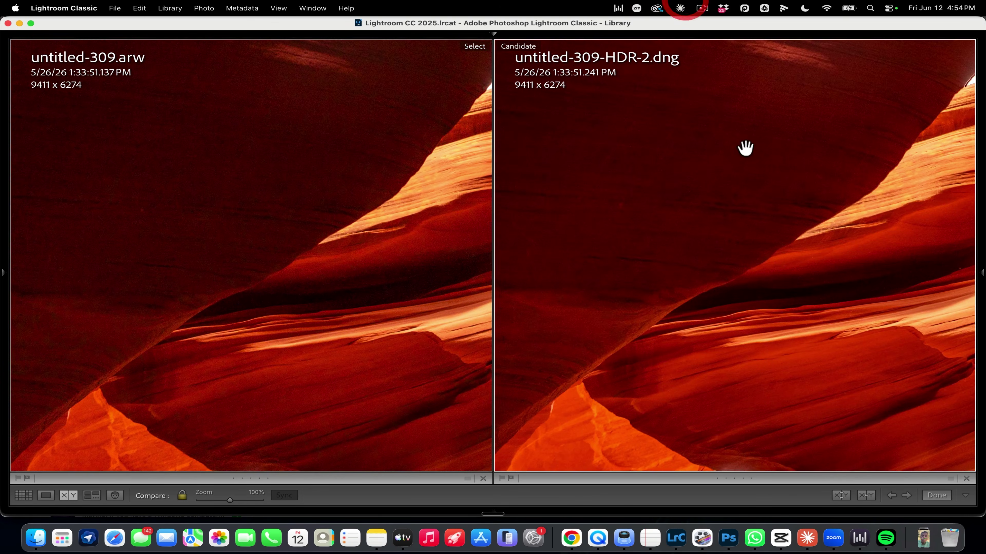
left_click_drag(743, 149, 745, 46)
left_click_drag(781, 160, 693, 159)
left_click_drag(837, 194, 638, 194)
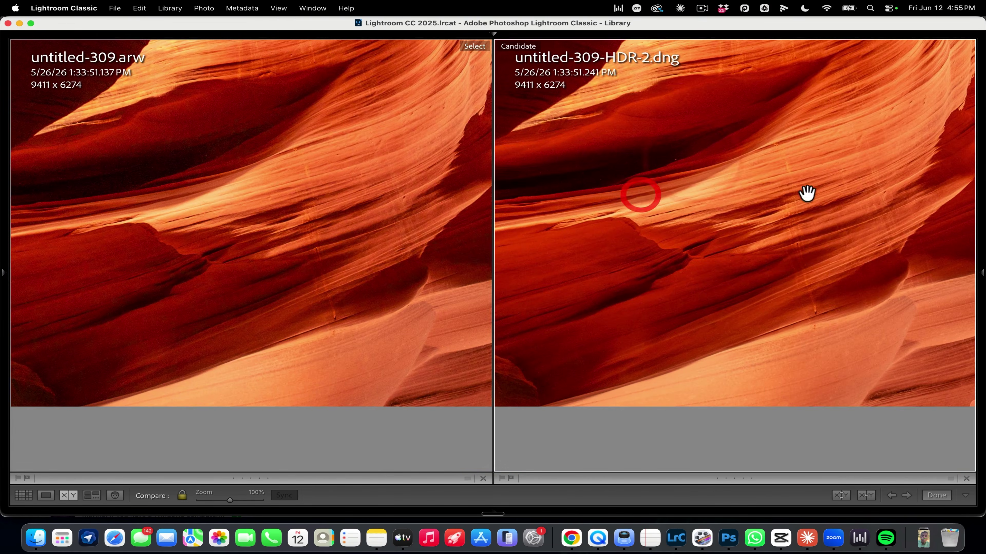
left_click_drag(805, 192, 612, 191)
left_click_drag(783, 176, 603, 286)
left_click_drag(710, 213, 582, 348)
left_click_drag(770, 190, 660, 376)
left_click_drag(671, 335, 666, 374)
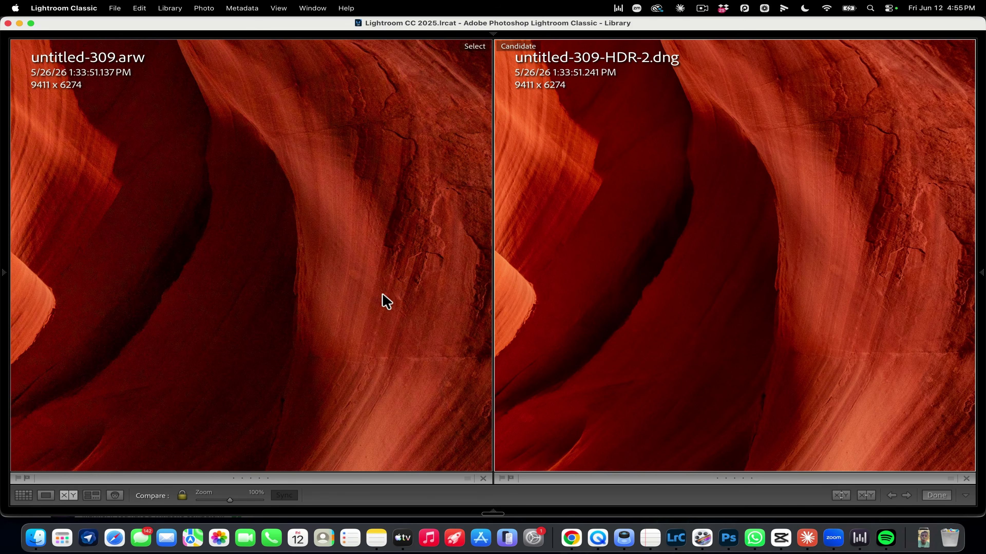
left_click_drag(391, 243, 383, 292)
left_click(660, 222)
left_click(656, 221)
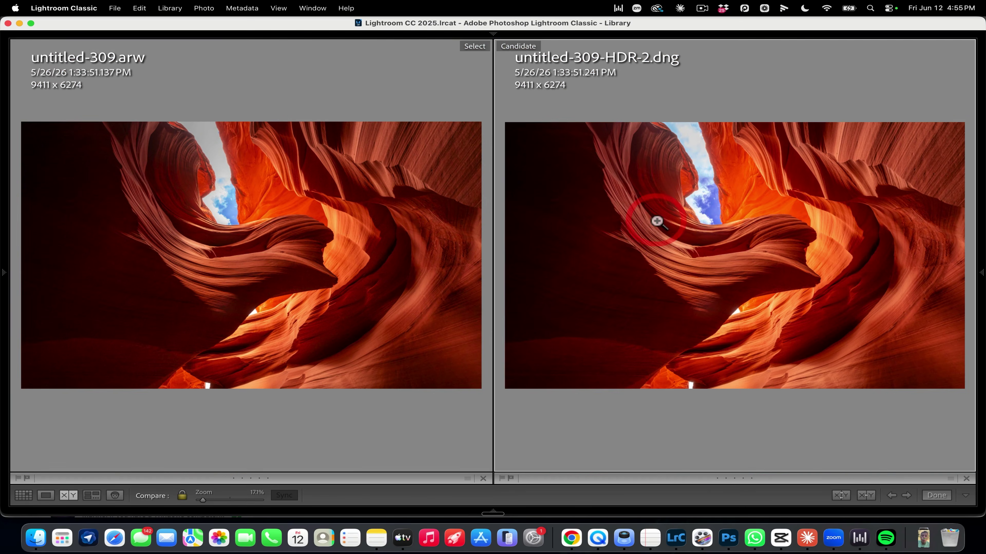
Step: Leave the side-by-side comparison and view the vertical bracketed shots untitled-1.arw, untitled-2.arw and untitled-3.arw one at a time
key("shift+Tab")
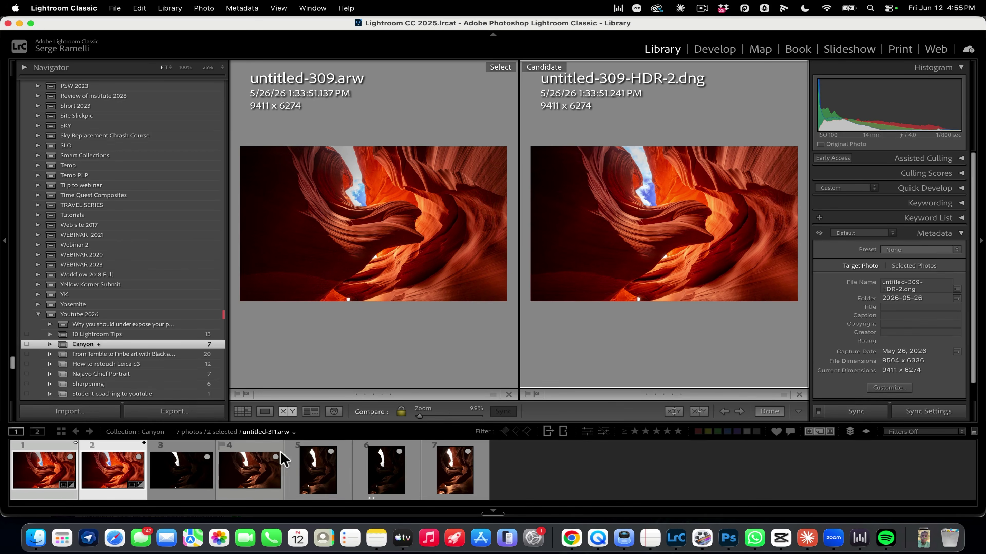
left_click(327, 466)
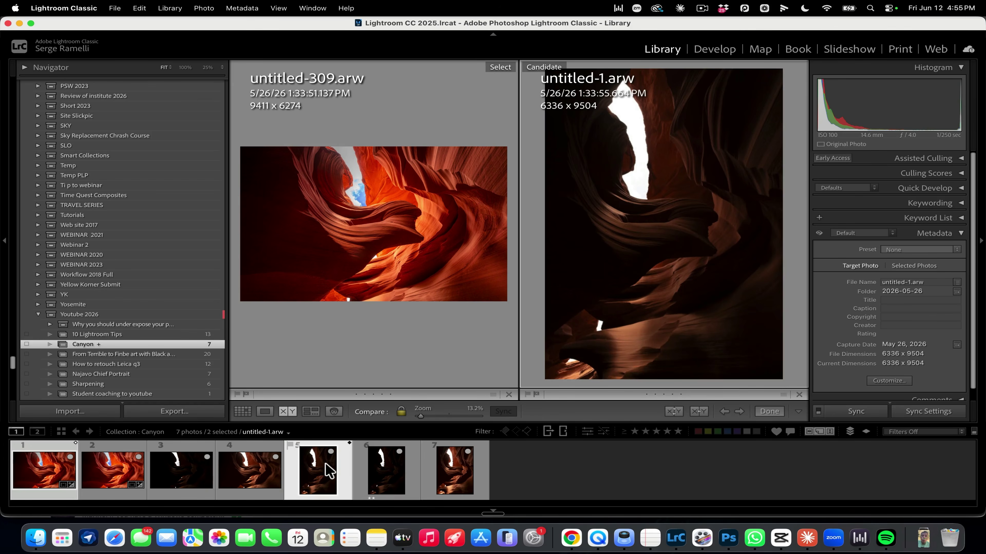
left_click(262, 413)
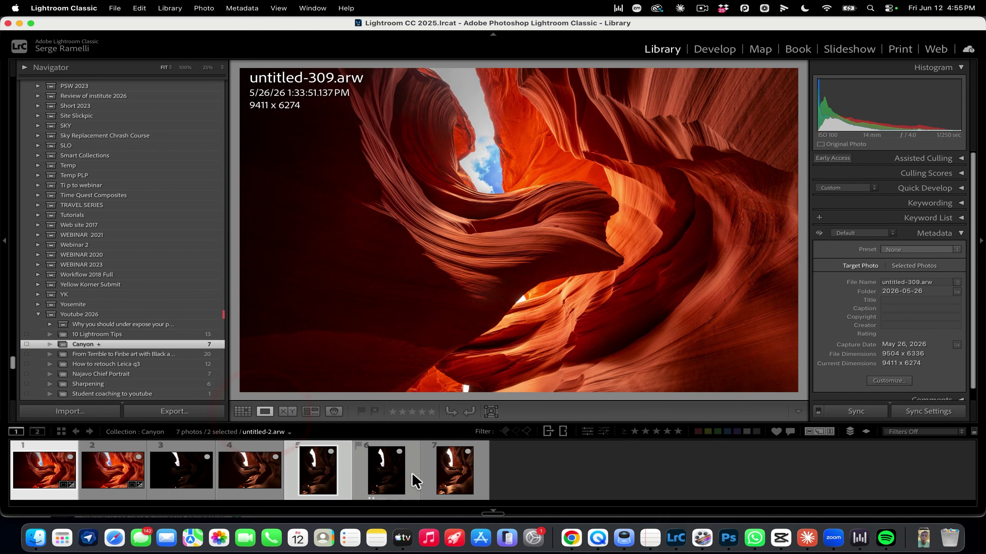
left_click(317, 472)
left_click(382, 475)
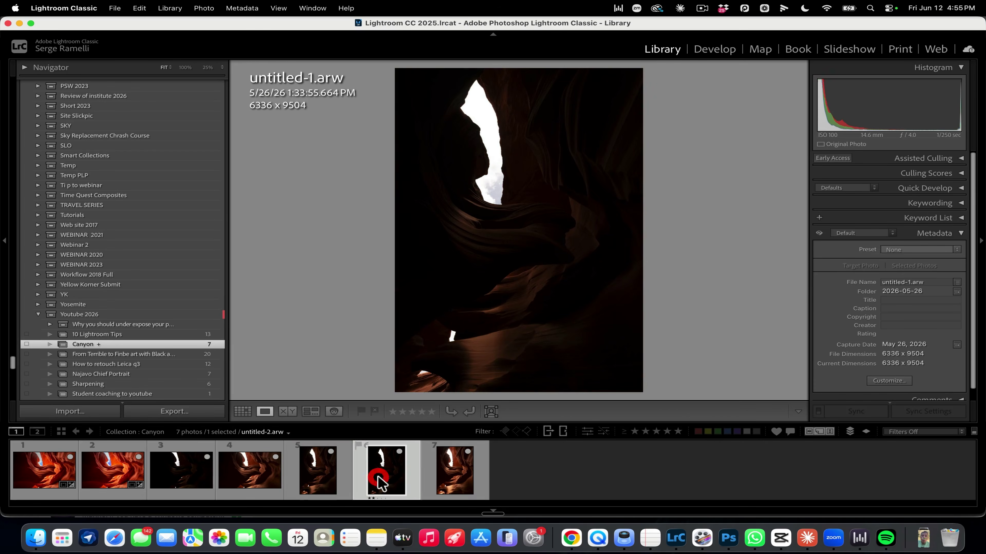
left_click(464, 481)
Step: Merge untitled-1.arw, untitled-2.arw and untitled-3.arw into an HDR image with Auto Align on and Deghost Amount set to None
left_click(325, 482)
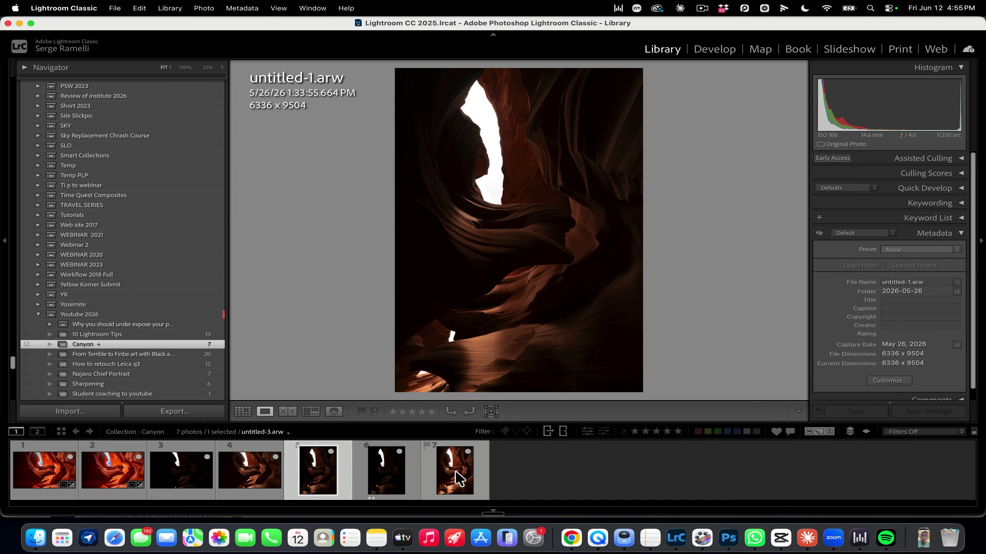
left_click(462, 478, "shift")
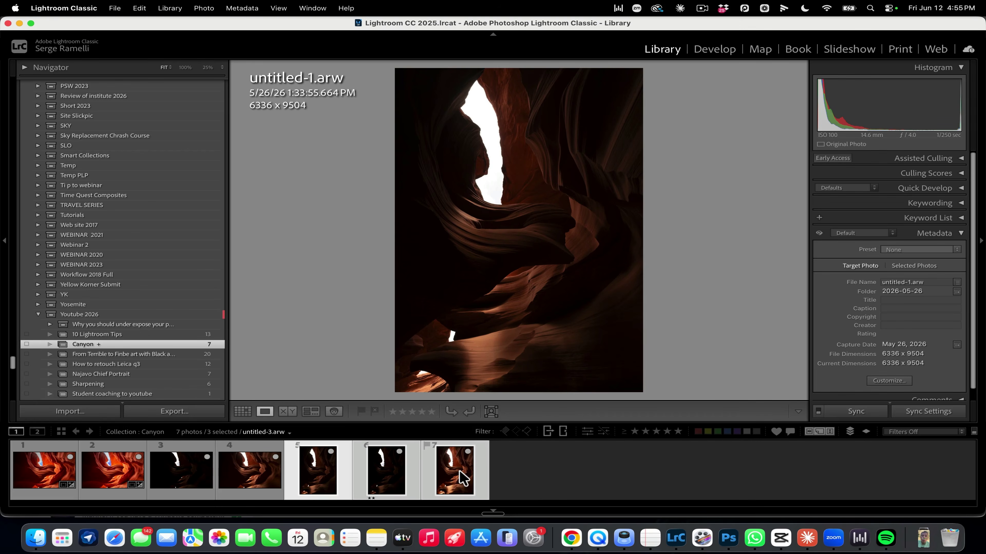
right_click(463, 477)
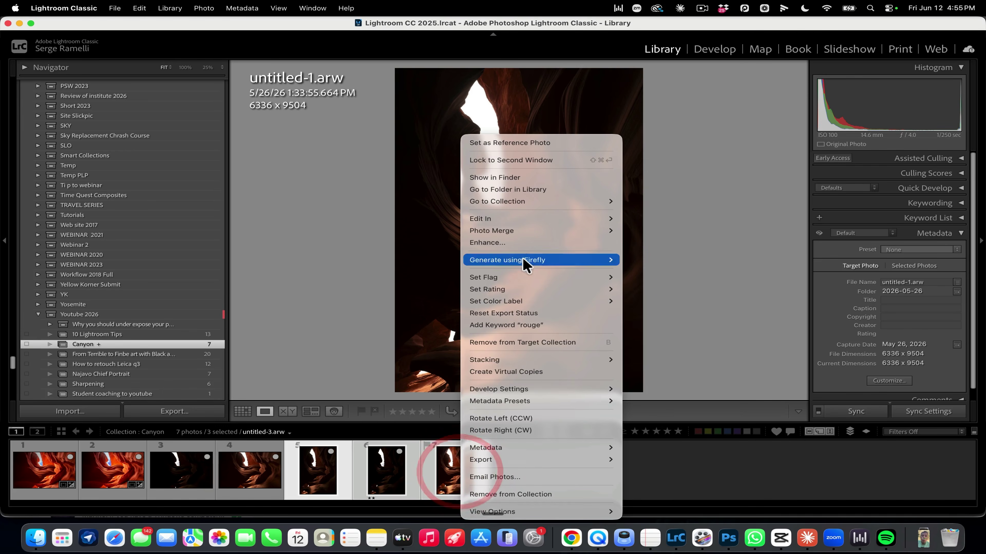
mouse_move(545, 230)
left_click(633, 226)
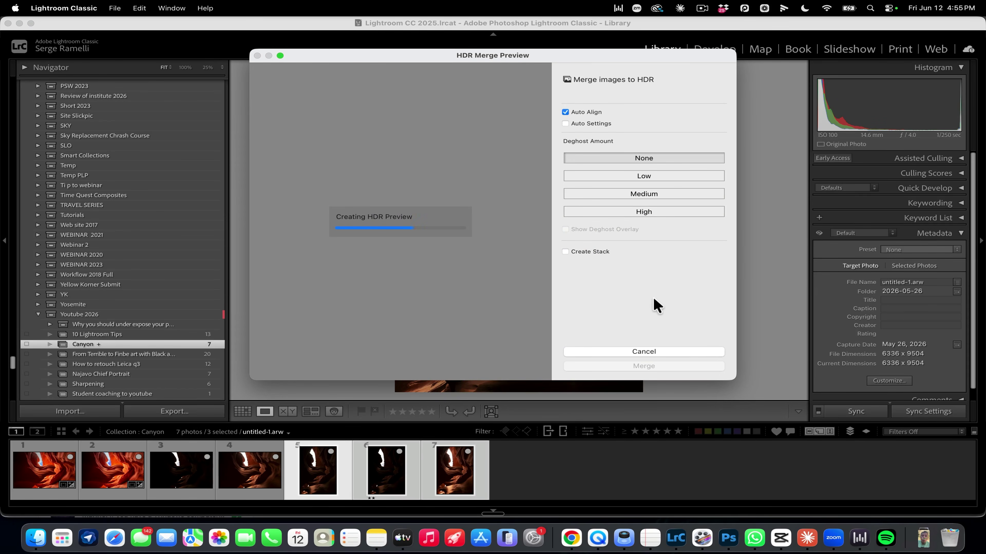
left_click(656, 365)
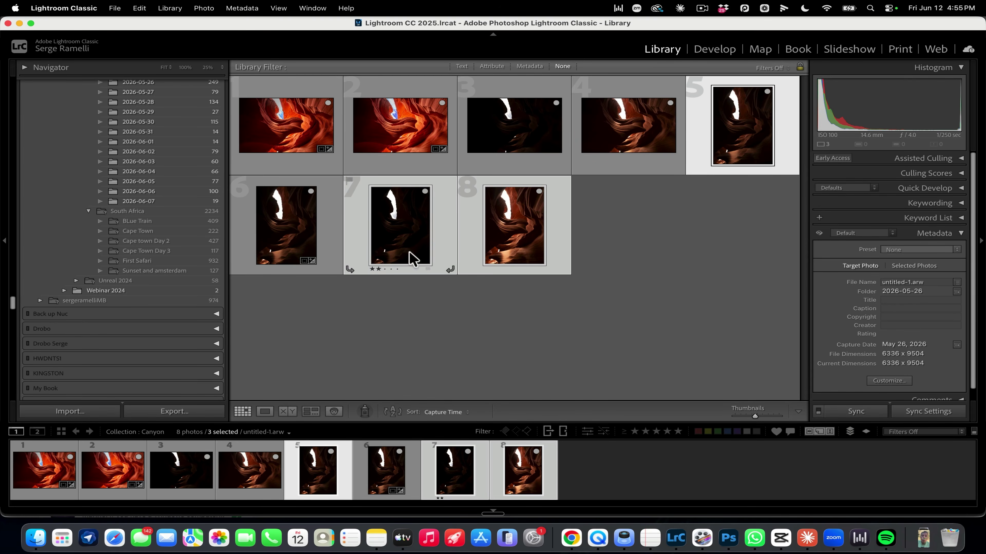
Step: Open the merged vertical HDR photo for developing and apply the GOLDEN HOUR preset
left_click(392, 480)
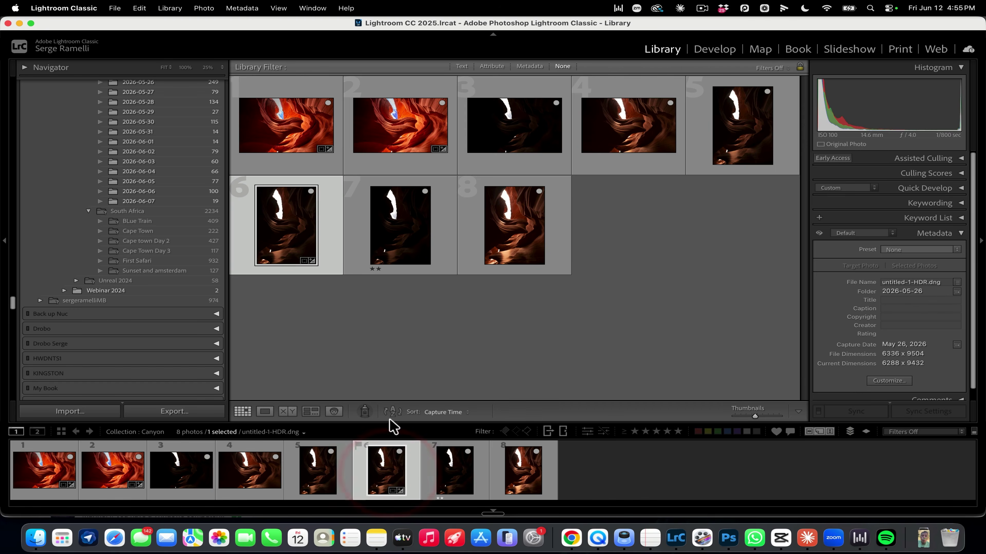
left_click(716, 53)
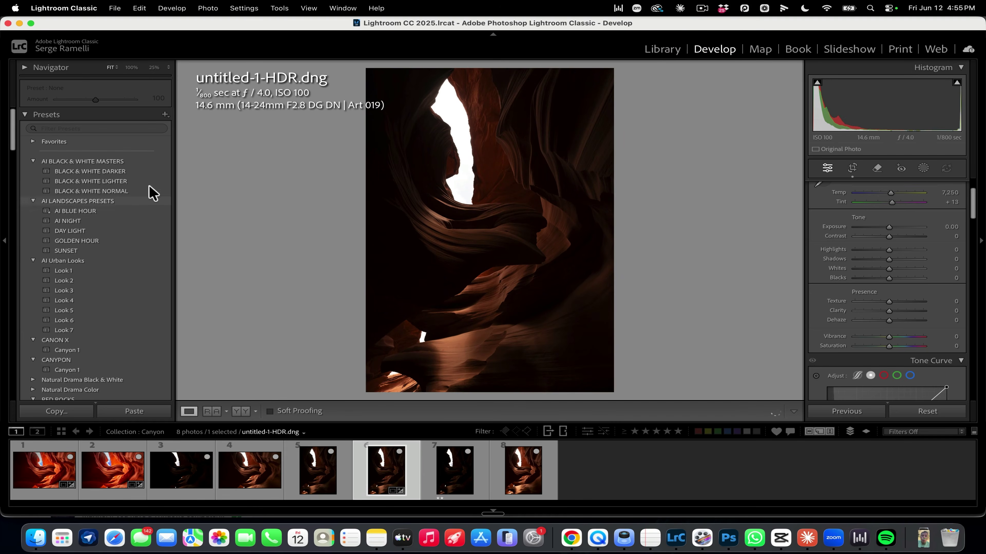
left_click(99, 241)
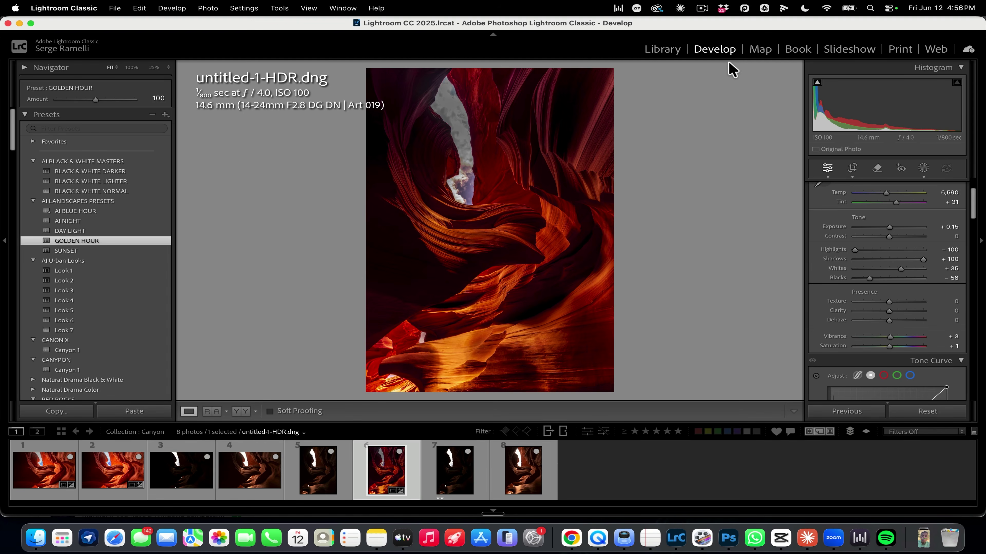
Step: Set Blacks to -14, Whites to +64, Highlights to -83 and Exposure to -0.15, and check the look against untitled-309-HDR-2.dng
left_click(865, 277, "alt")
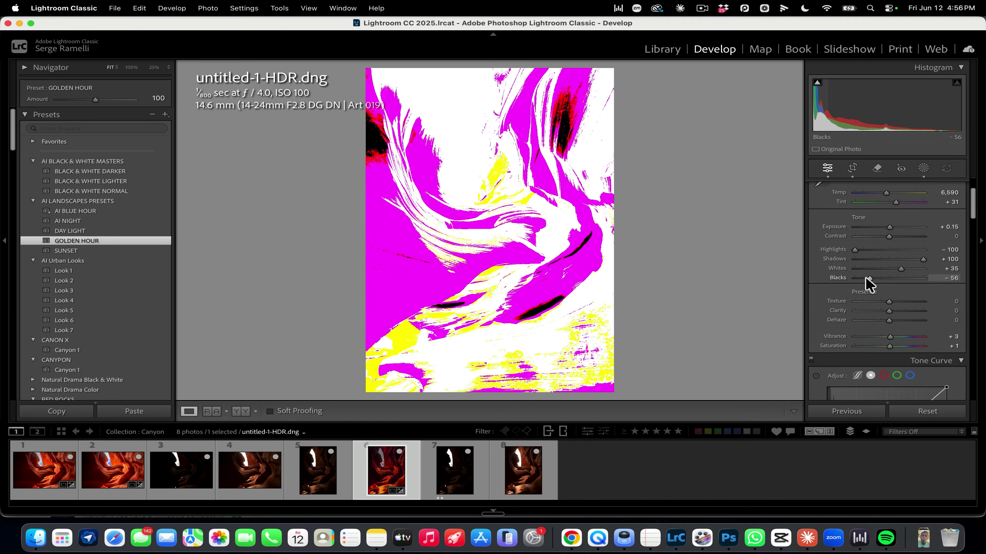
left_click_drag(864, 276, 910, 269)
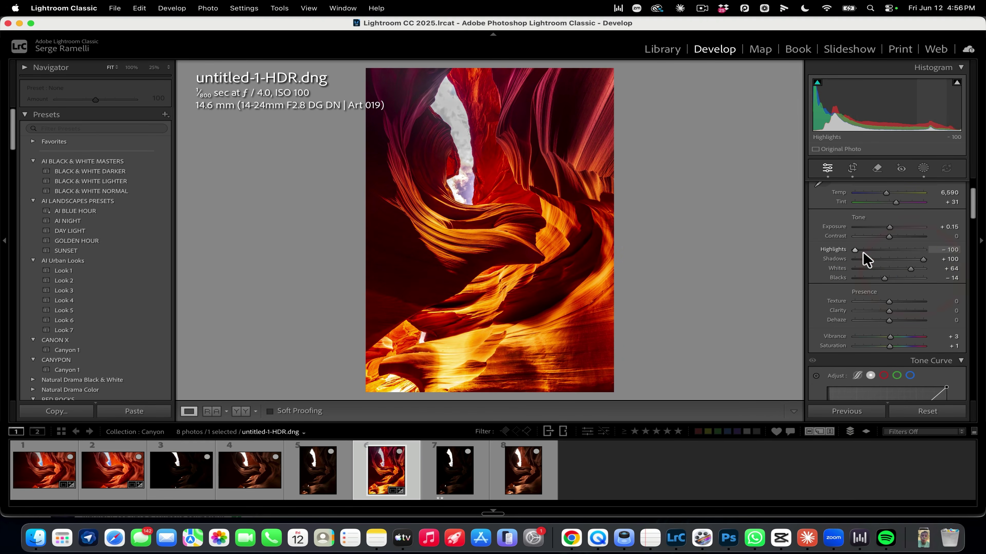
left_click_drag(856, 251, 886, 225)
left_click(511, 214)
left_click(510, 214)
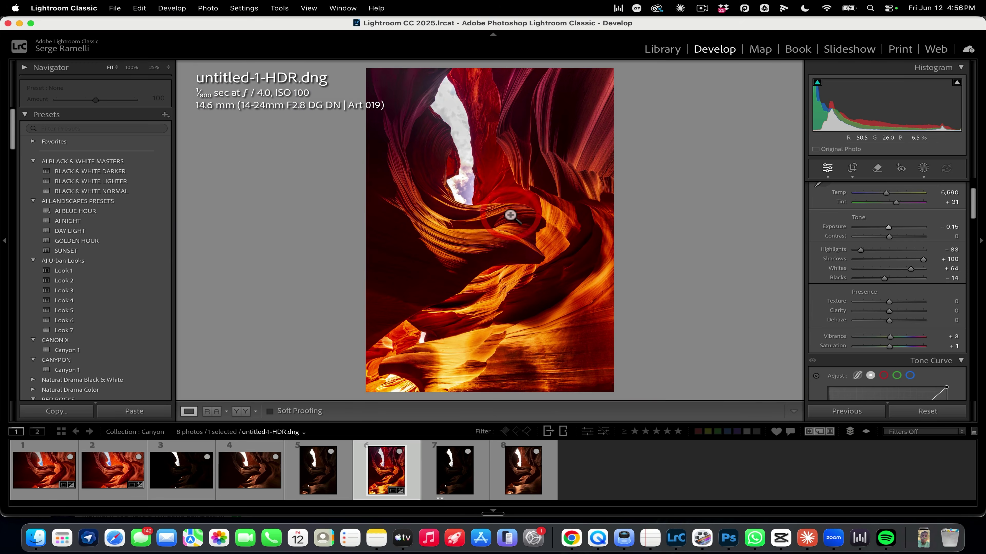
left_click(129, 470)
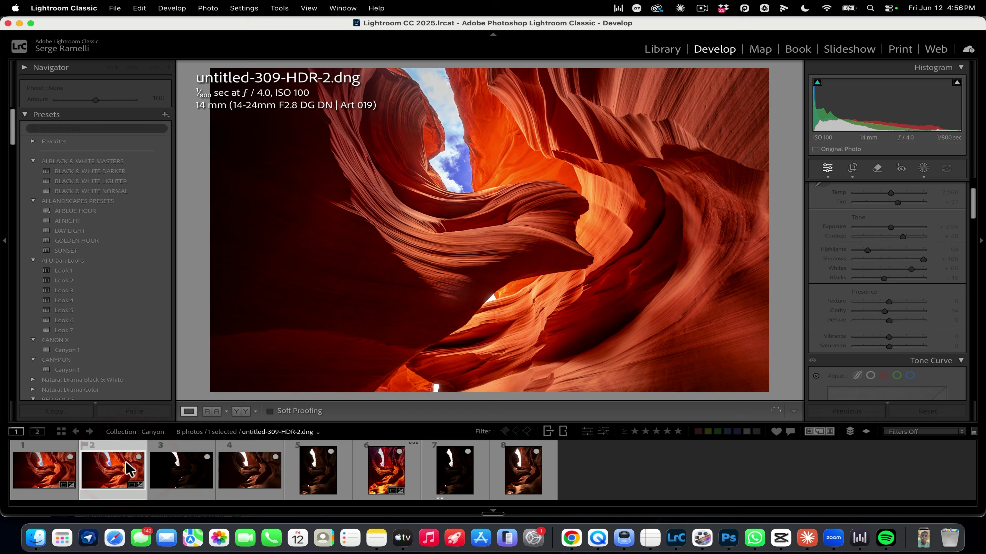
left_click(388, 474)
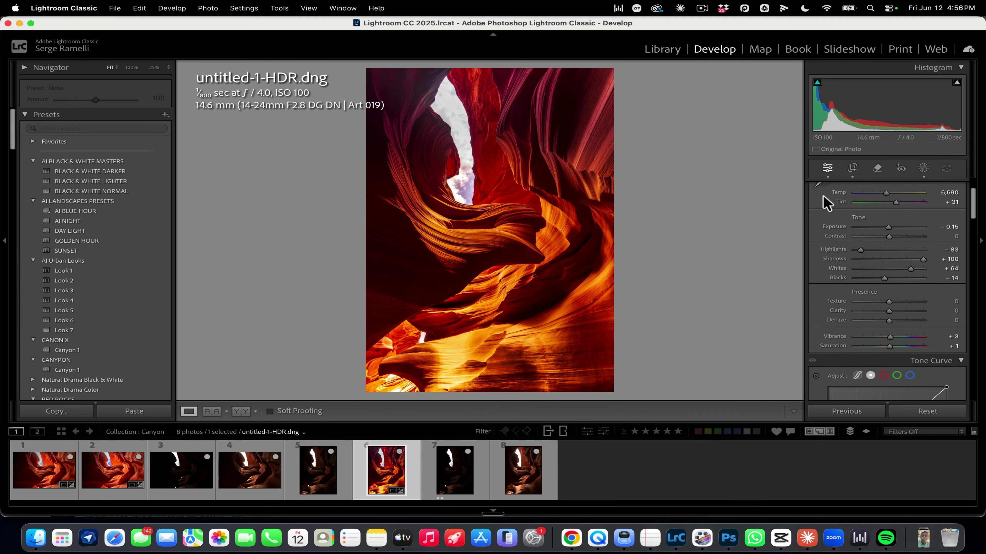
Step: Create a Select Objects mask on untitled-1-HDR.dng covering the sky opening between the canyon walls
left_click(923, 168)
left_click(823, 199)
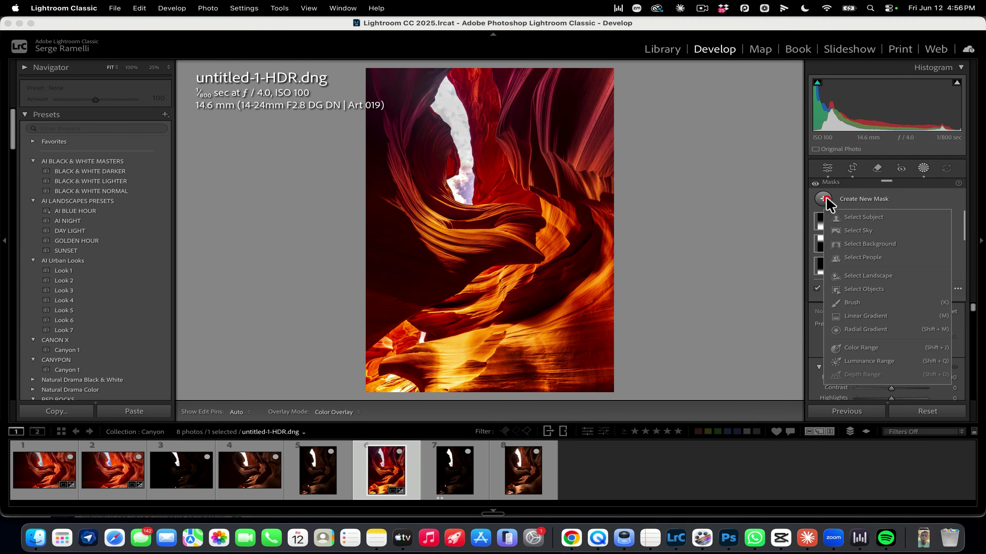
left_click(860, 290)
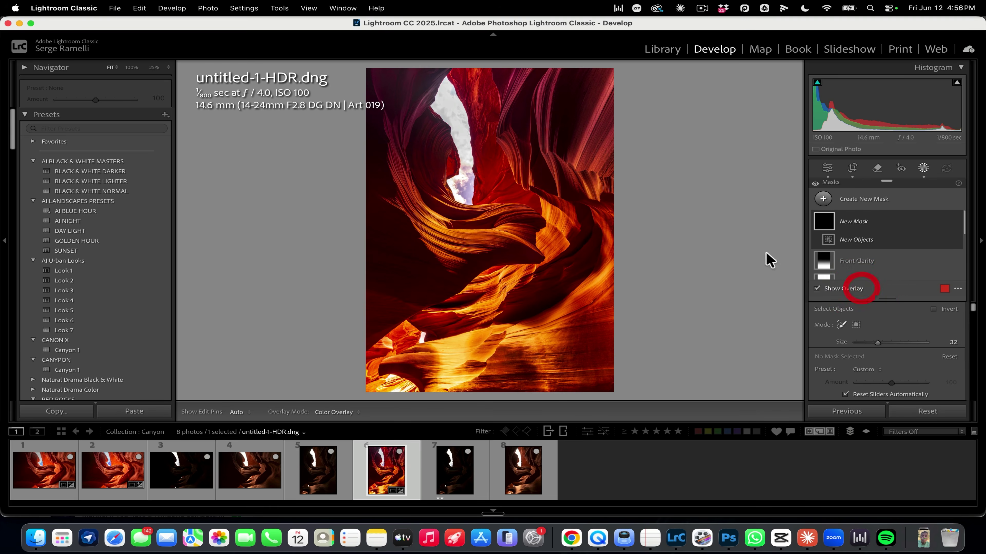
left_click(447, 96)
mouse_move(447, 97)
left_mouse_down()
mouse_move(462, 202)
mouse_move(473, 199)
mouse_move(475, 173)
mouse_move(443, 127)
mouse_move(444, 66)
left_mouse_up()
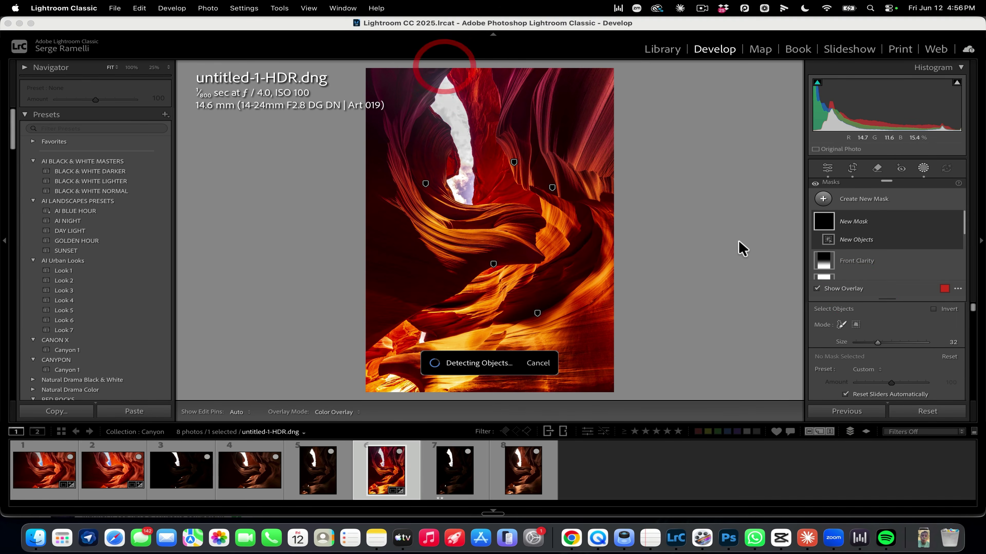
Step: Lower the sky mask's Exposure to about -1.09 and cool its color toward blue
scroll(910, 365, "down", 5)
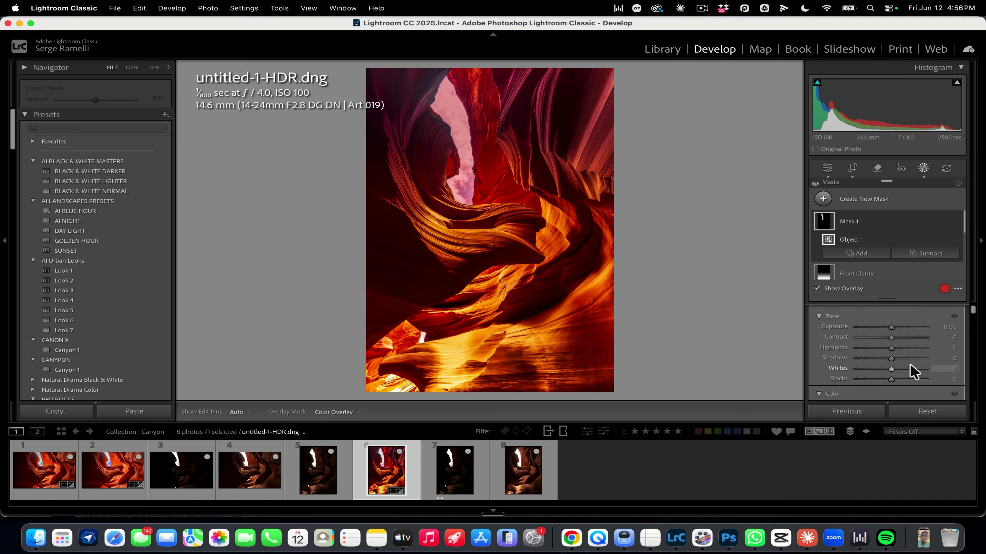
scroll(898, 361, "up", 2)
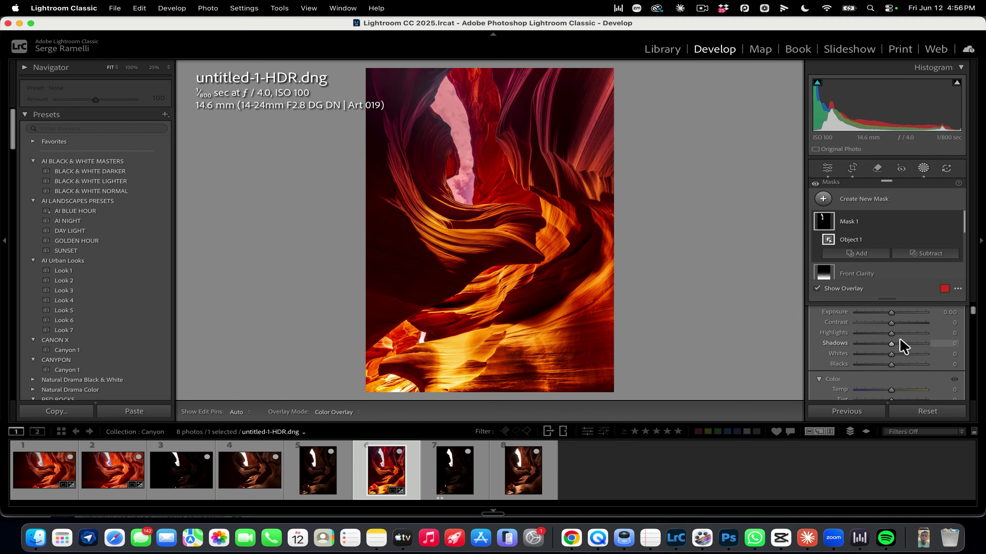
left_click_drag(892, 328, 882, 327)
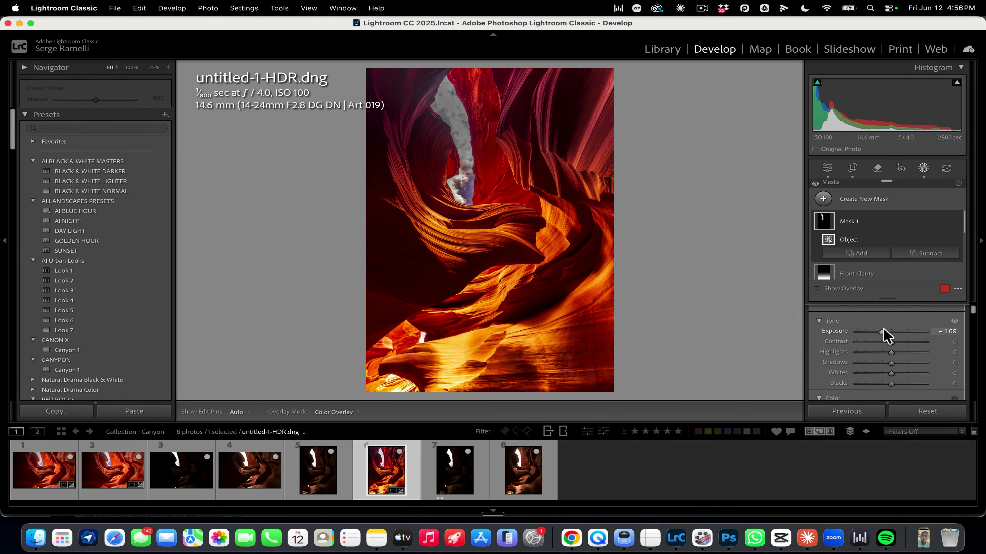
scroll(888, 368, "down", 2)
left_click_drag(892, 373, 884, 396)
Step: Return to the global adjustments and set the whole photo's Exposure to -0.10
scroll(882, 384, "up", 3)
left_click(827, 168)
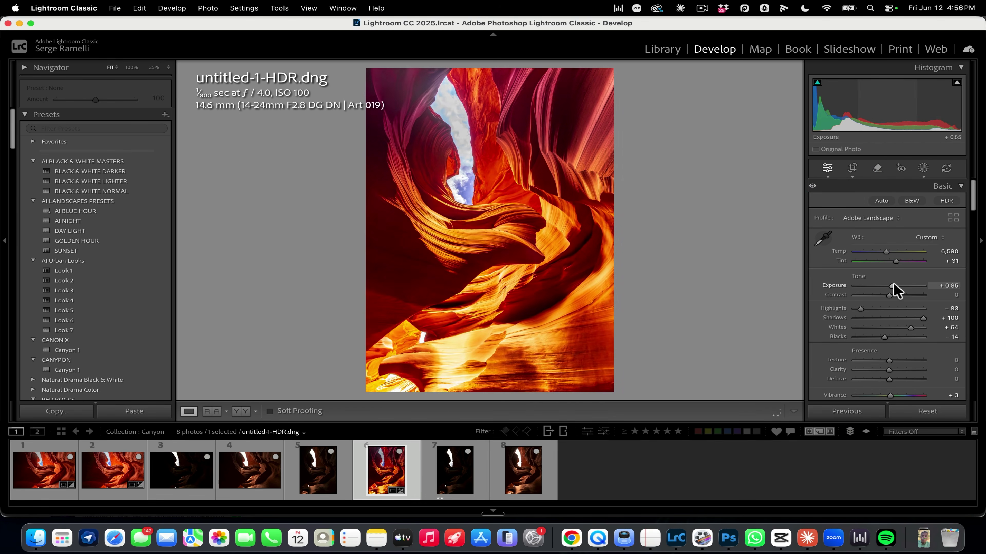
left_click(513, 235)
left_click(556, 176)
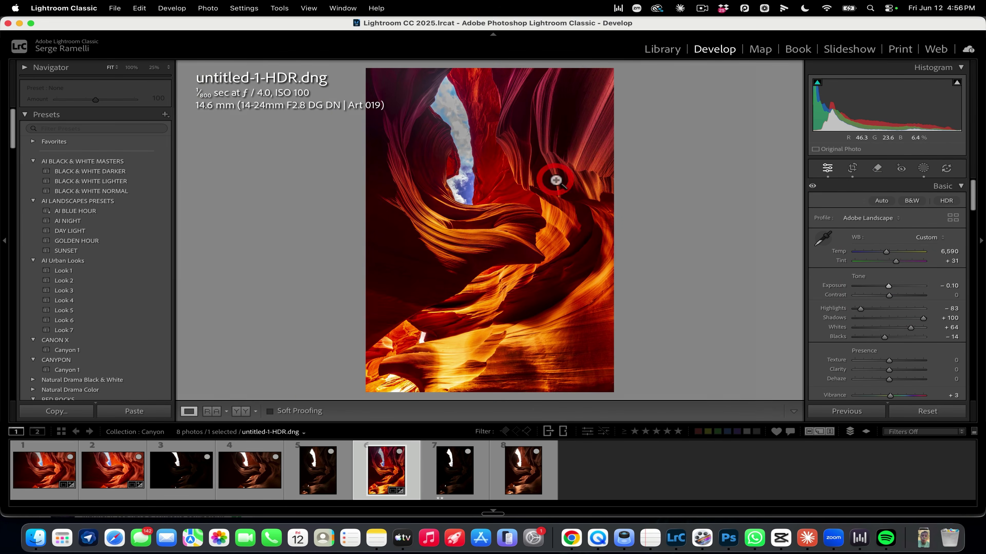
Step: Add a radial gradient mask centered on the curved rock in the middle of the canyon and set its Exposure to 2.61
left_click(923, 168)
left_click(822, 199)
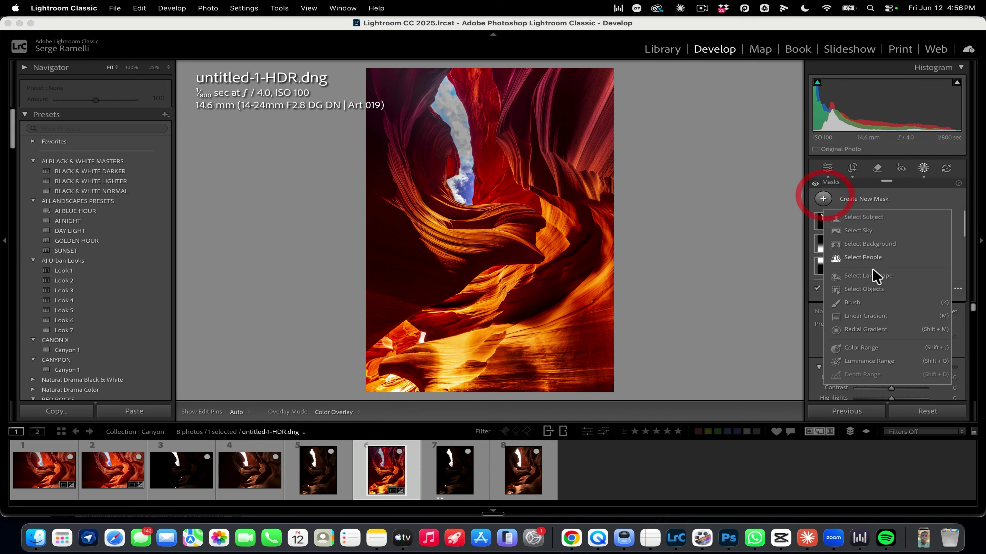
left_click(865, 330)
left_click_drag(512, 216, 569, 302)
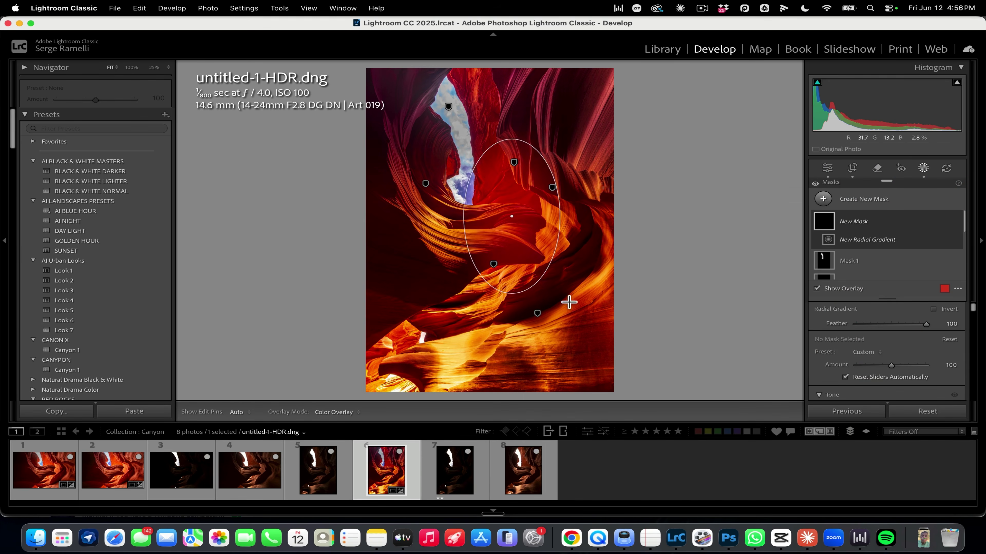
scroll(926, 370, "down", 3)
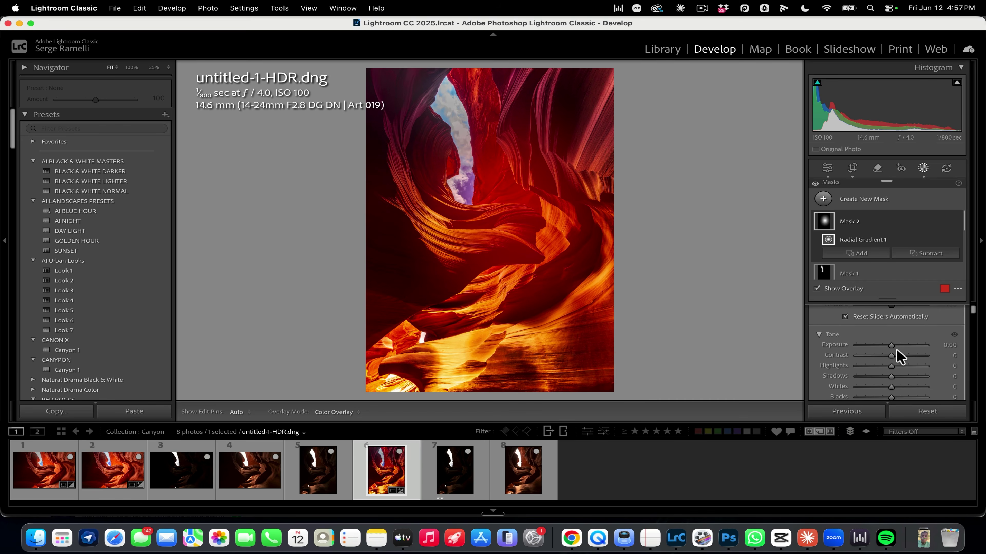
left_click_drag(892, 346, 915, 345)
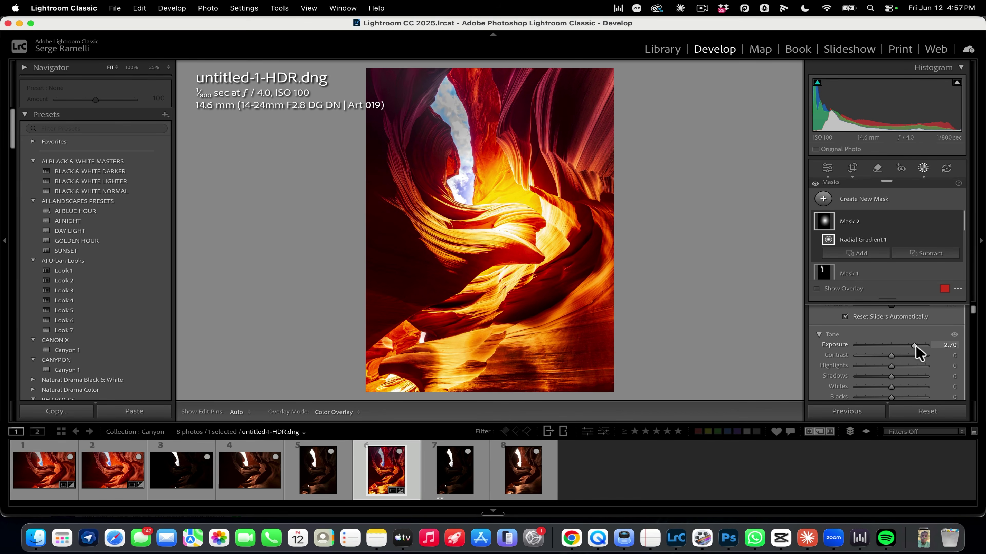
mouse_move(535, 264)
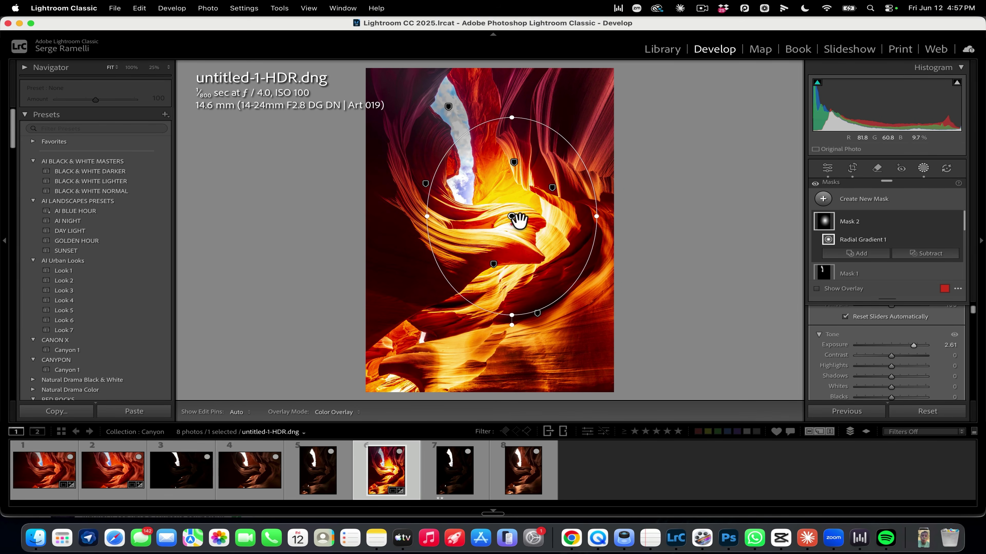
left_click_drag(516, 229, 508, 225)
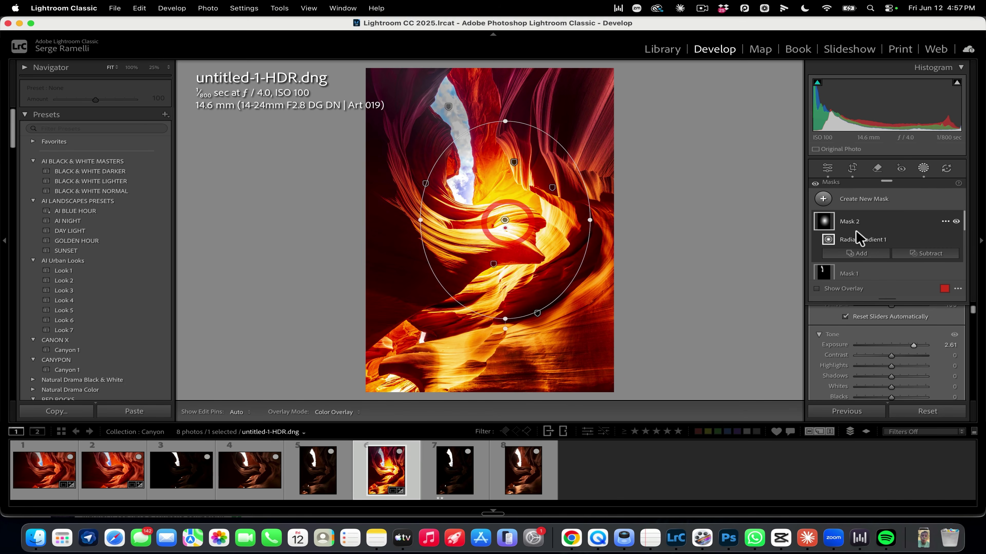
Step: Subtract the curved foreground rock and dark wall beside it from Mask 2 using an object selection
left_click(922, 254)
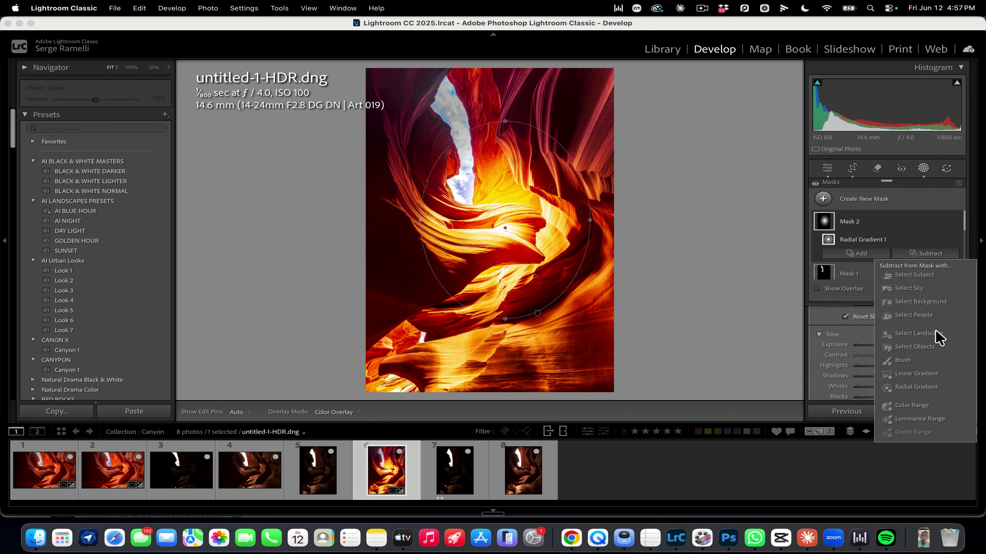
left_click(914, 346)
mouse_move(476, 214)
left_mouse_down()
mouse_move(530, 214)
mouse_move(536, 254)
mouse_move(418, 307)
mouse_move(515, 243)
mouse_move(492, 248)
mouse_move(451, 225)
mouse_move(409, 188)
mouse_move(466, 214)
mouse_move(380, 162)
mouse_move(453, 254)
mouse_move(490, 269)
mouse_move(360, 224)
mouse_move(351, 194)
left_mouse_up()
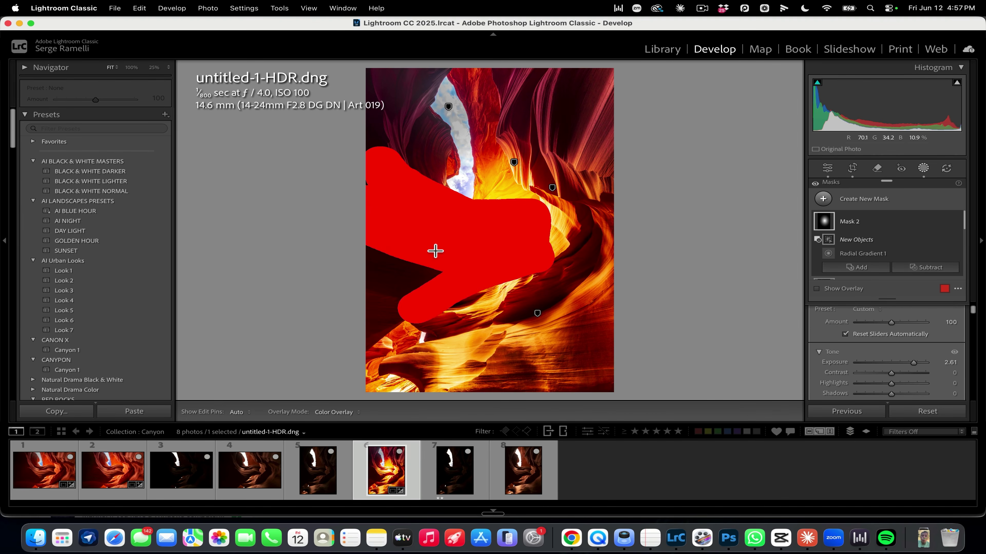
mouse_move(435, 251)
left_mouse_down()
mouse_move(388, 315)
mouse_move(406, 307)
mouse_move(410, 276)
mouse_move(373, 269)
mouse_move(371, 231)
left_mouse_up()
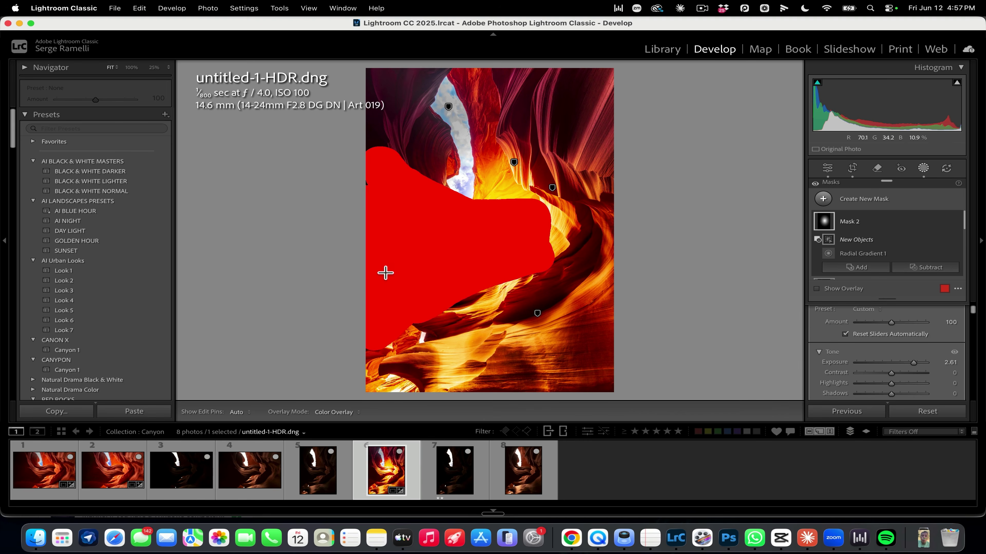
left_click_drag(366, 178, 379, 210)
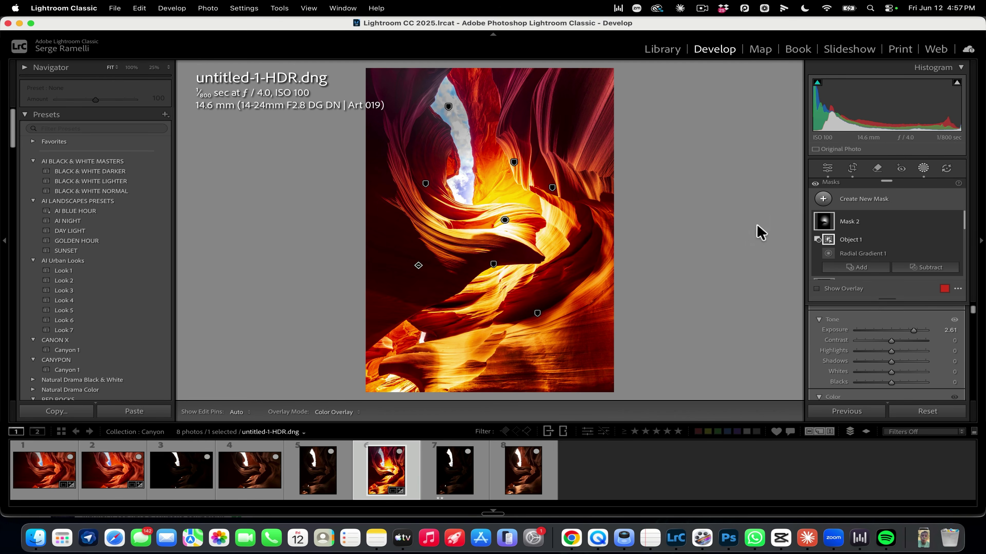
Step: Subtract the small dark rock near the center of the canyon from Mask 2 using another object selection
left_click(827, 223)
left_click(826, 223)
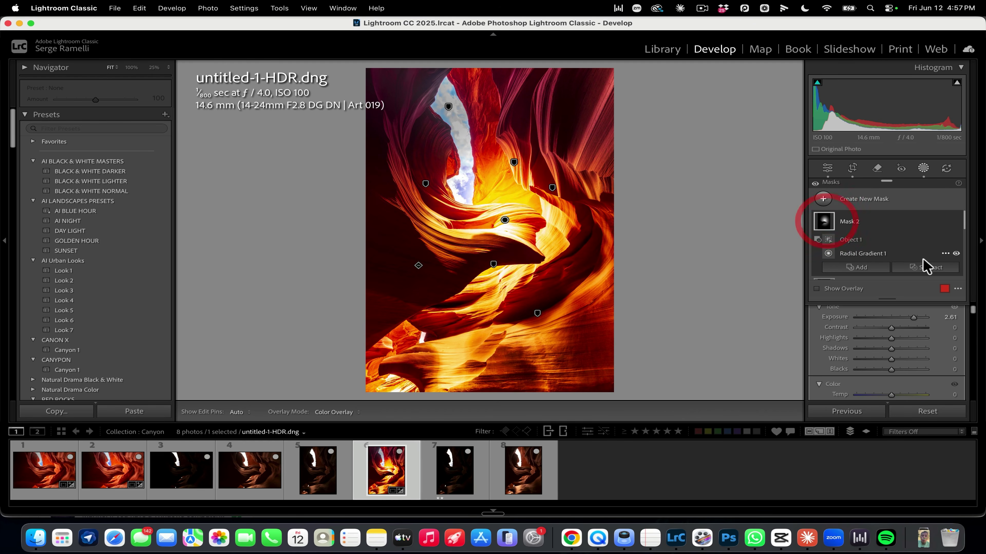
left_click(926, 268)
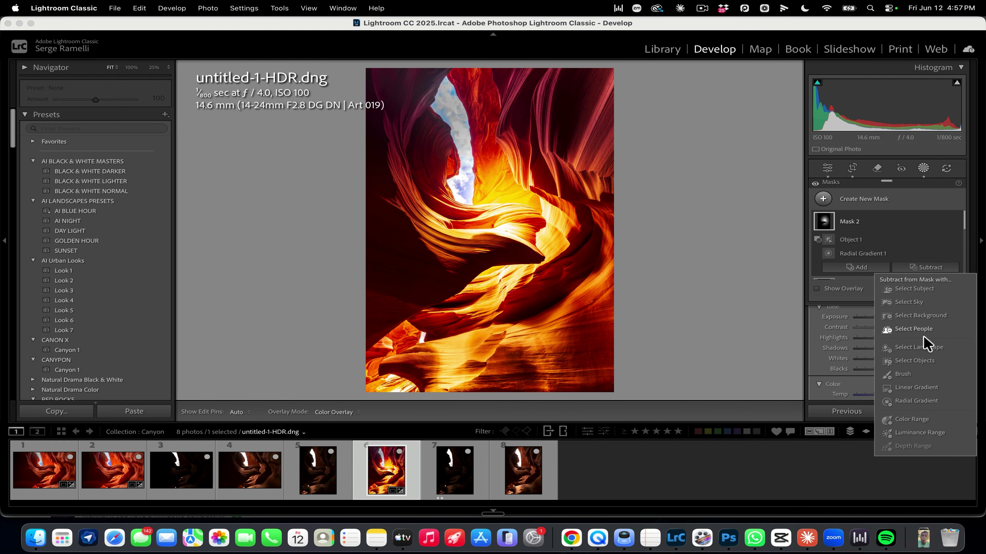
left_click(915, 361)
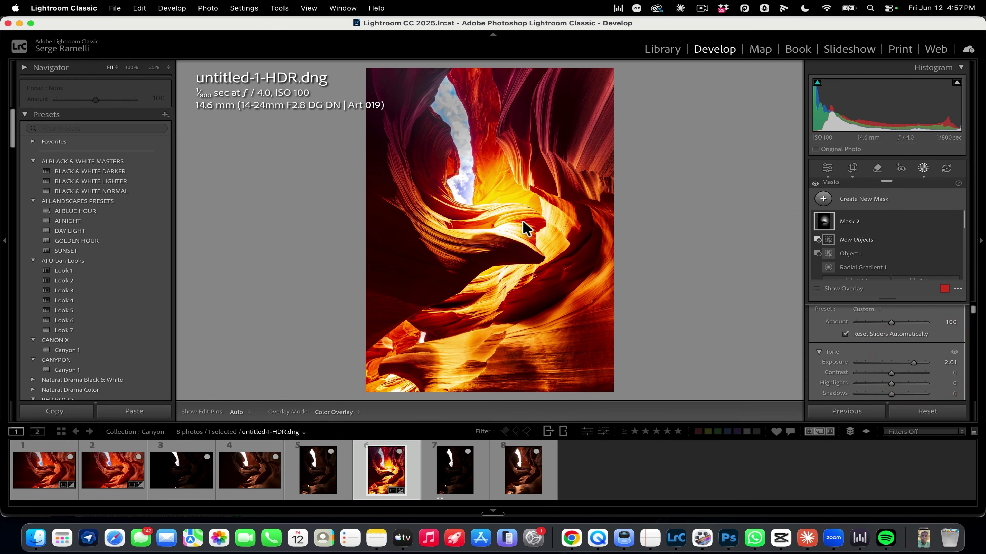
left_click(511, 221)
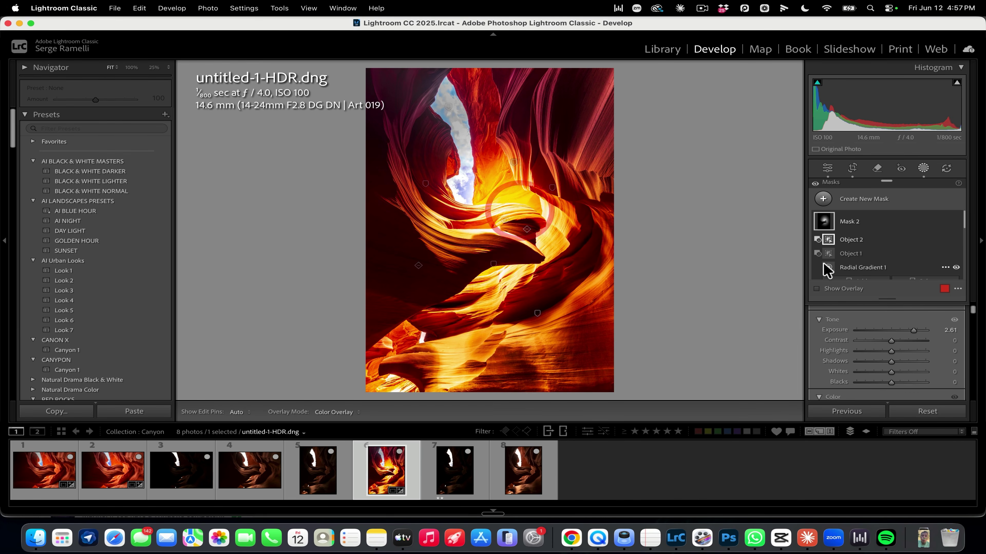
Step: Subtract the upper ridge of the curved rock, just below the sky opening, from Mask 2 with a further object selection
scroll(852, 263, "down", 1)
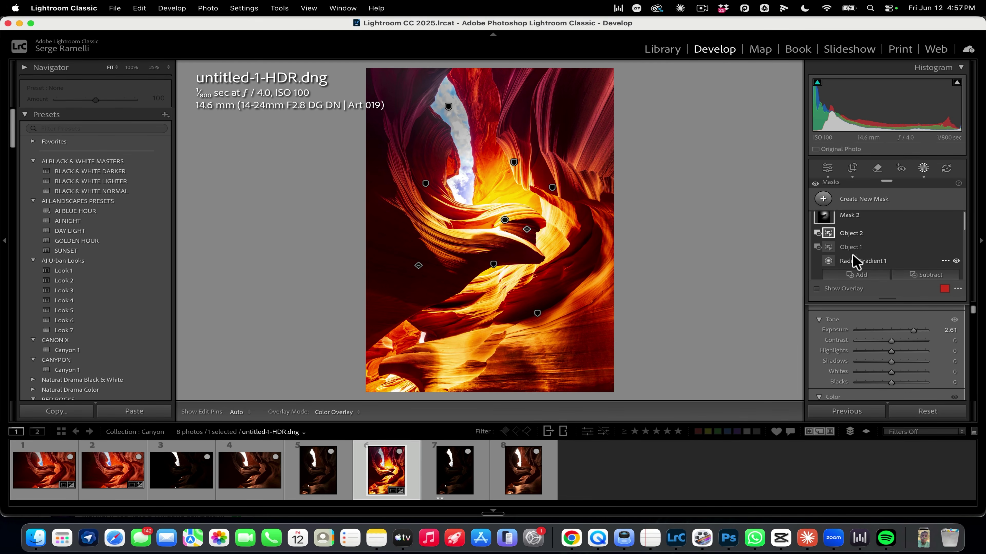
left_click(833, 223)
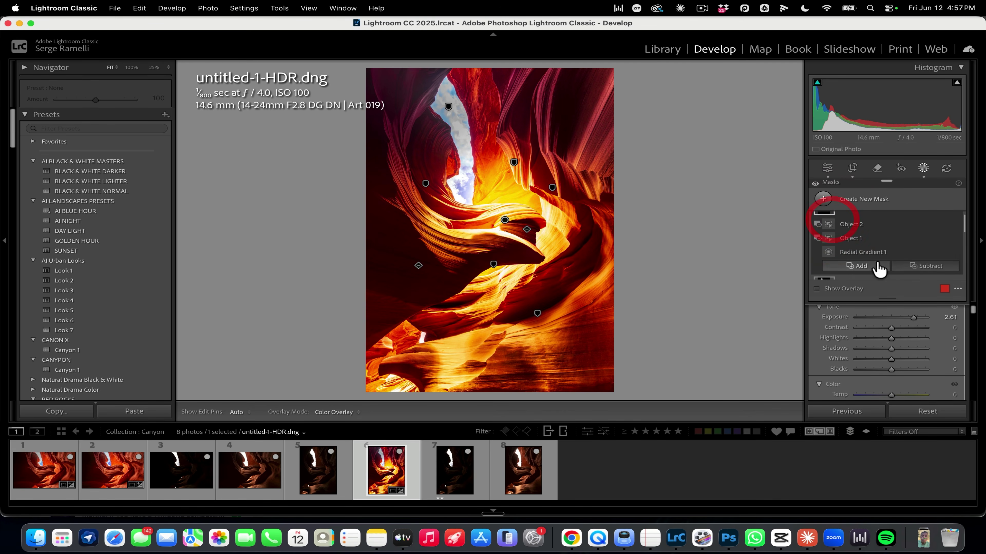
left_click(917, 267)
left_click(910, 356)
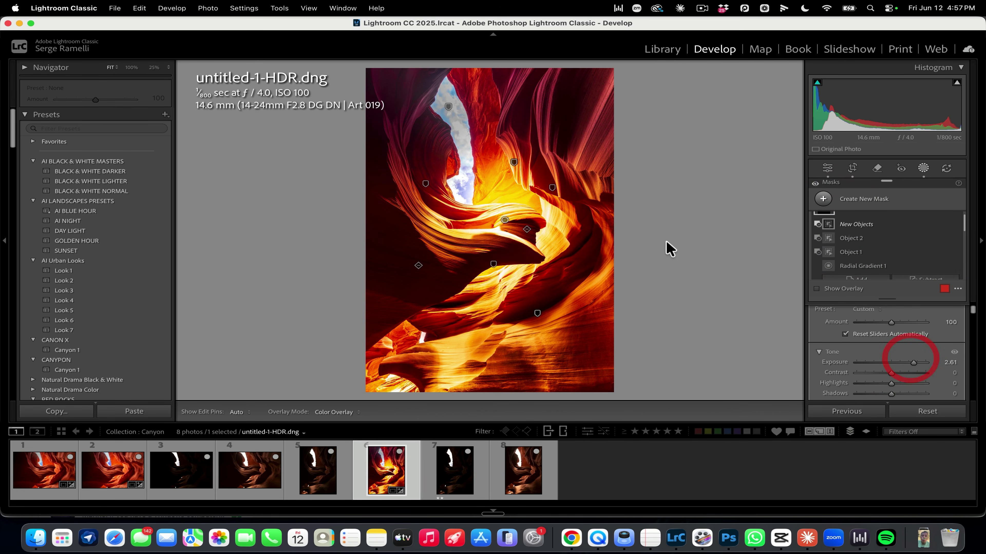
mouse_move(481, 211)
left_mouse_down()
mouse_move(551, 217)
mouse_move(485, 212)
left_mouse_up()
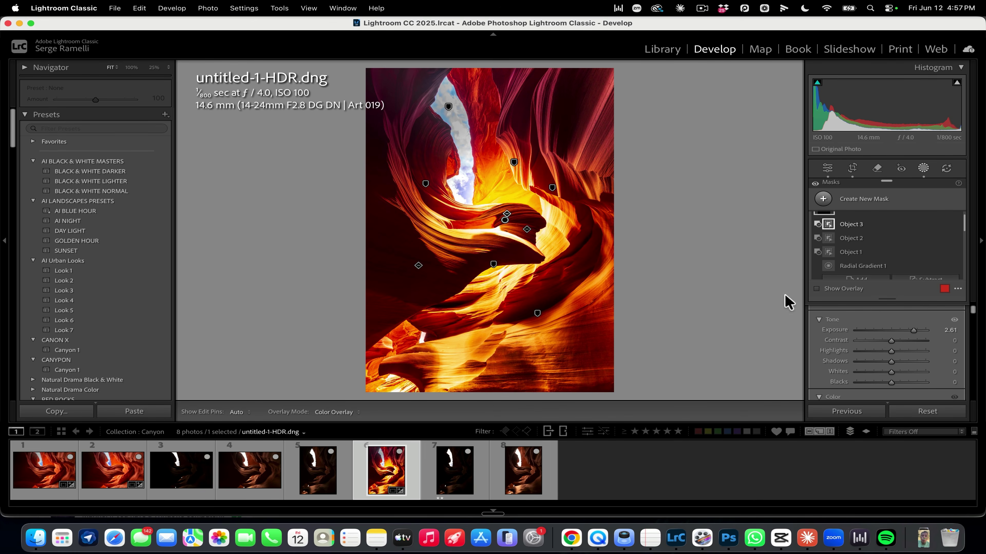
Step: Subtract the remaining bright area on the central curved rock from Mask 2 with a brush stroke
scroll(826, 248, "up", 2)
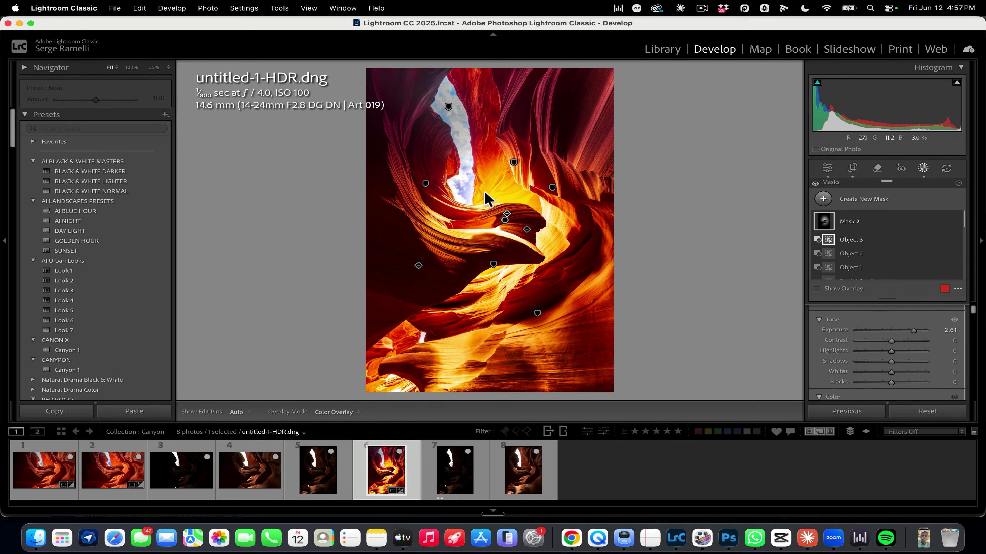
scroll(828, 225, "down", 2)
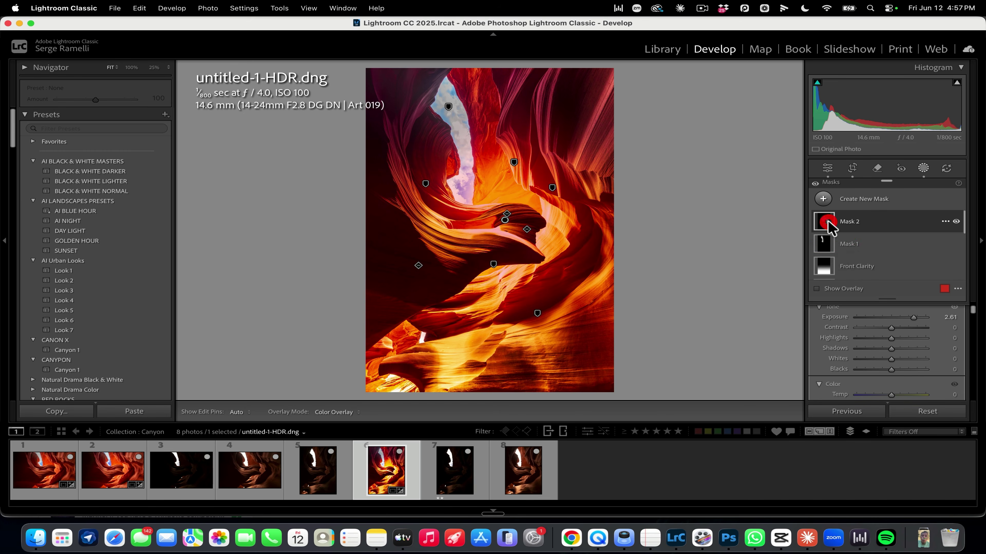
left_click(818, 221)
left_click(929, 268)
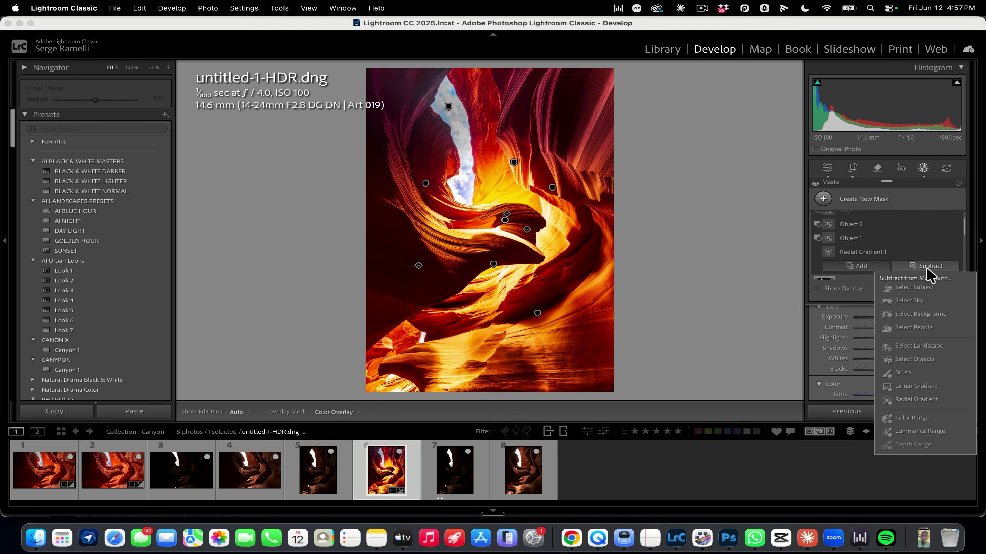
left_click(907, 372)
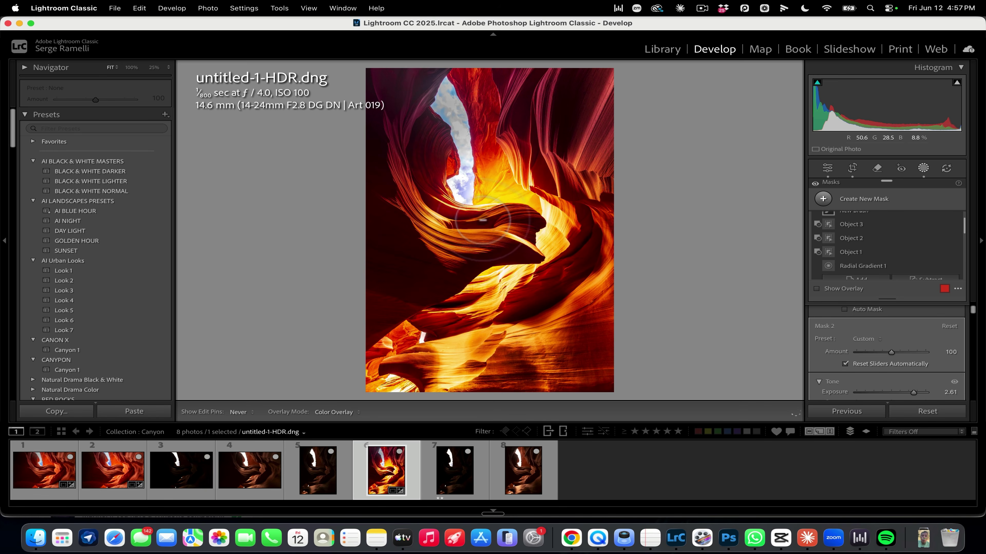
mouse_move(505, 243)
left_mouse_down()
mouse_move(485, 241)
mouse_move(520, 237)
left_mouse_up()
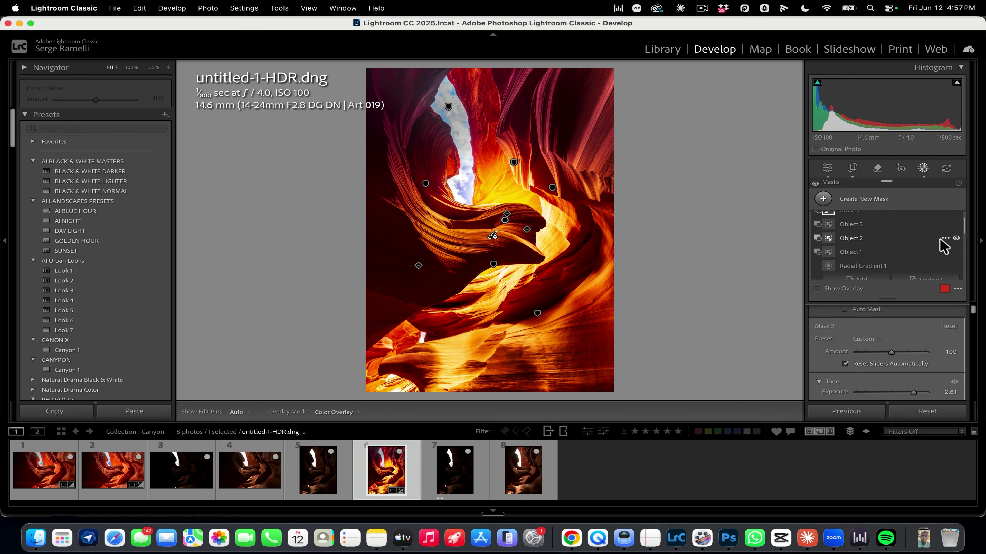
Step: Compare the photo with Mask 2 hidden and shown, and set the mask's Exposure to 1.07
scroll(947, 245, "up", 2)
left_click(955, 222)
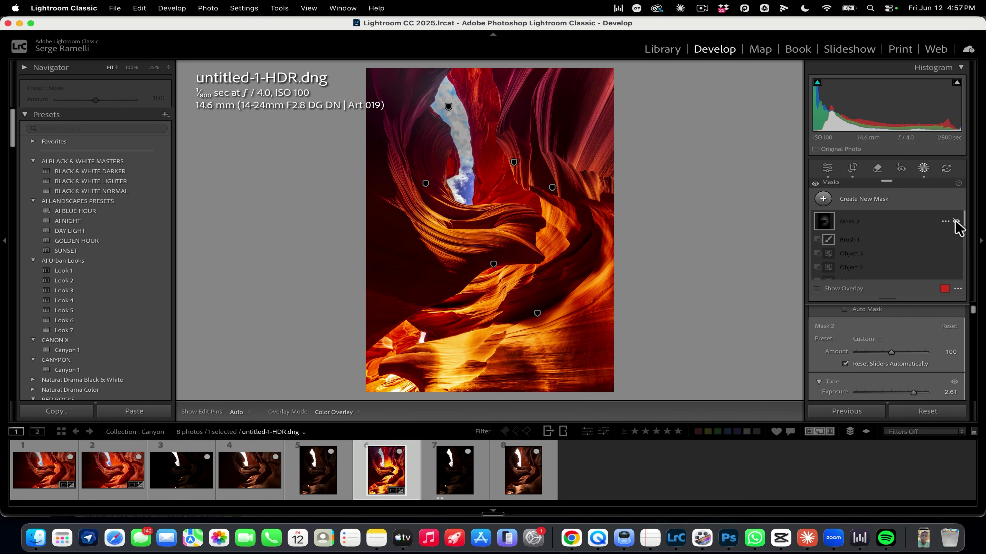
left_click(955, 221)
left_click(955, 222)
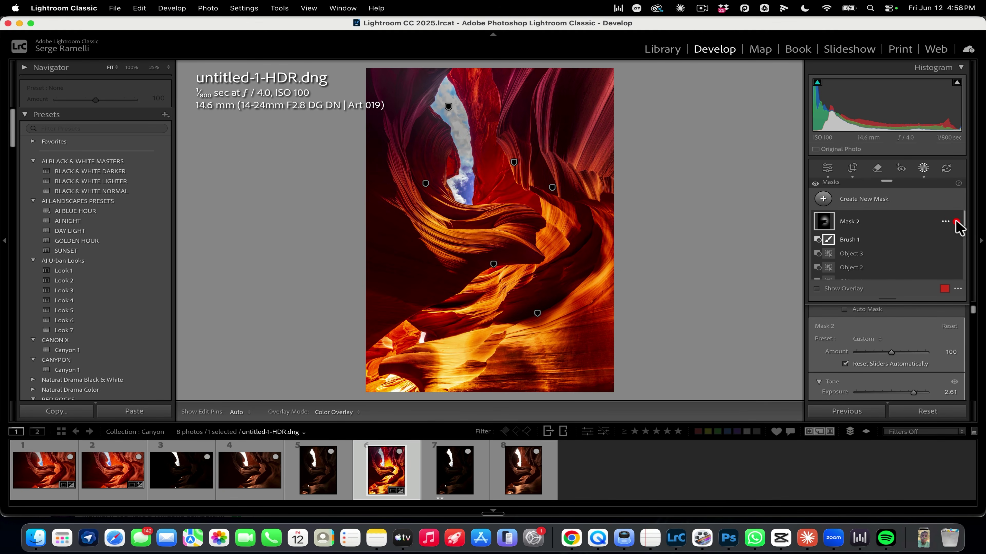
left_click(955, 222)
scroll(919, 316, "down", 3)
left_click_drag(919, 318, 900, 321)
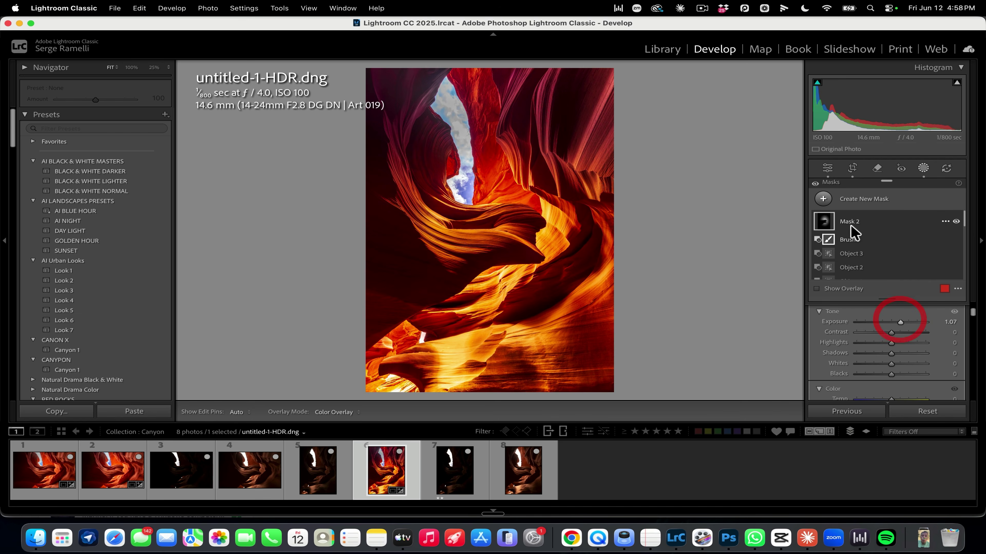
Step: Set the whole photo's Exposure to +0.25 and Contrast to -23, and check the result in full-screen view
left_click(827, 168)
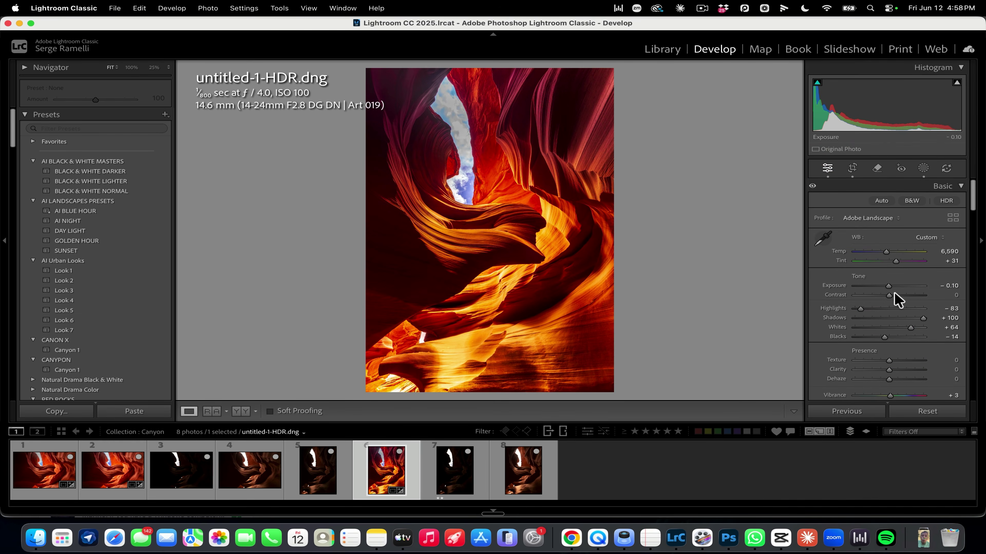
mouse_move(888, 295)
left_mouse_down()
mouse_move(880, 295)
mouse_move(889, 289)
left_mouse_up()
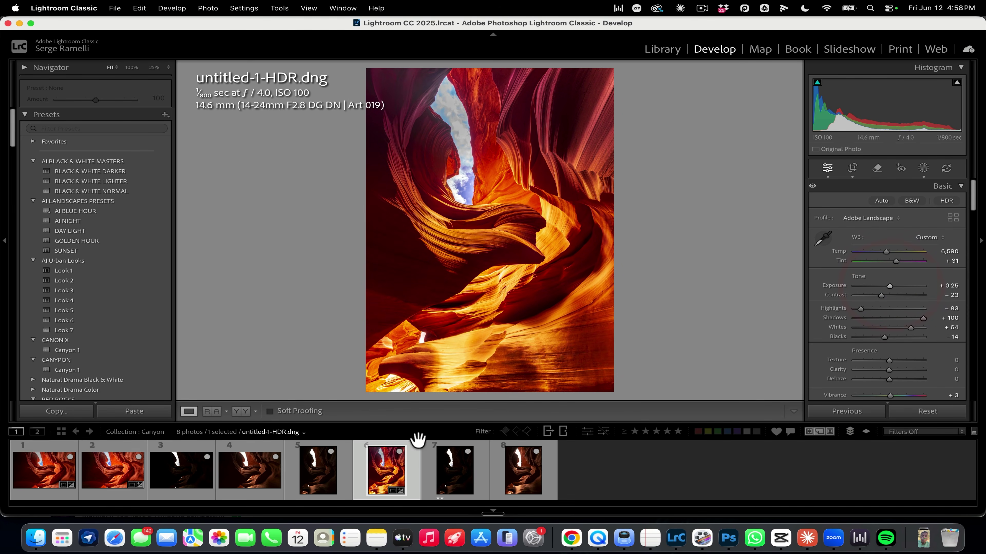
key("f")
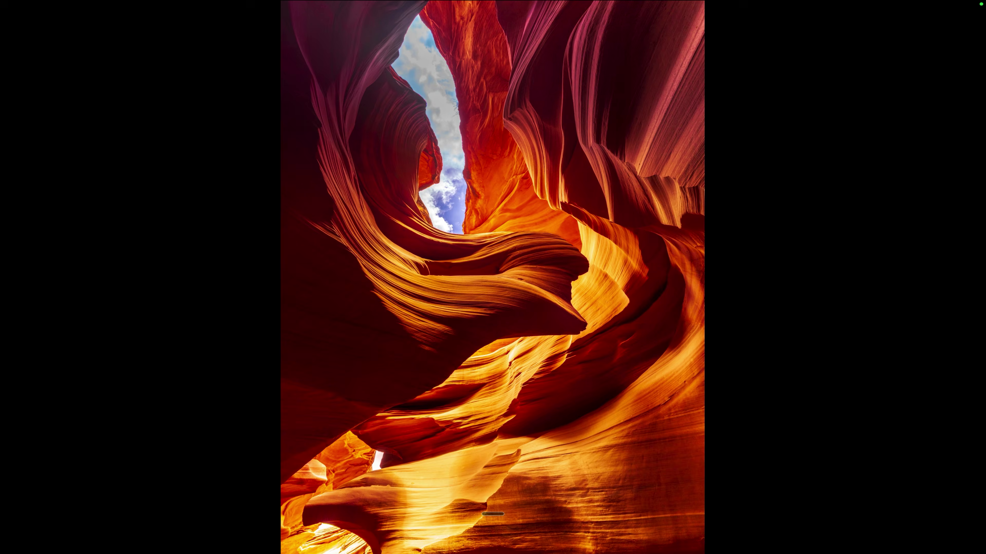
key("f")
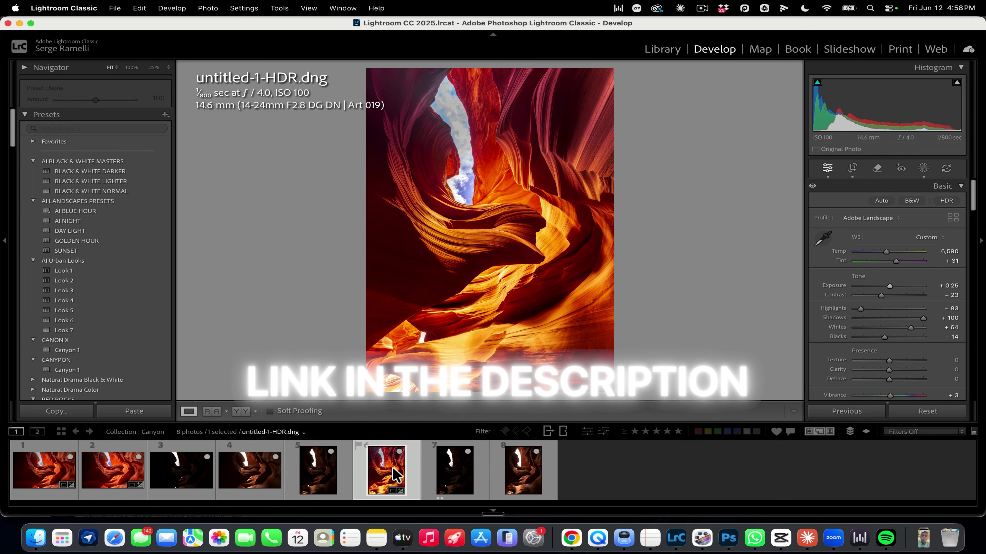